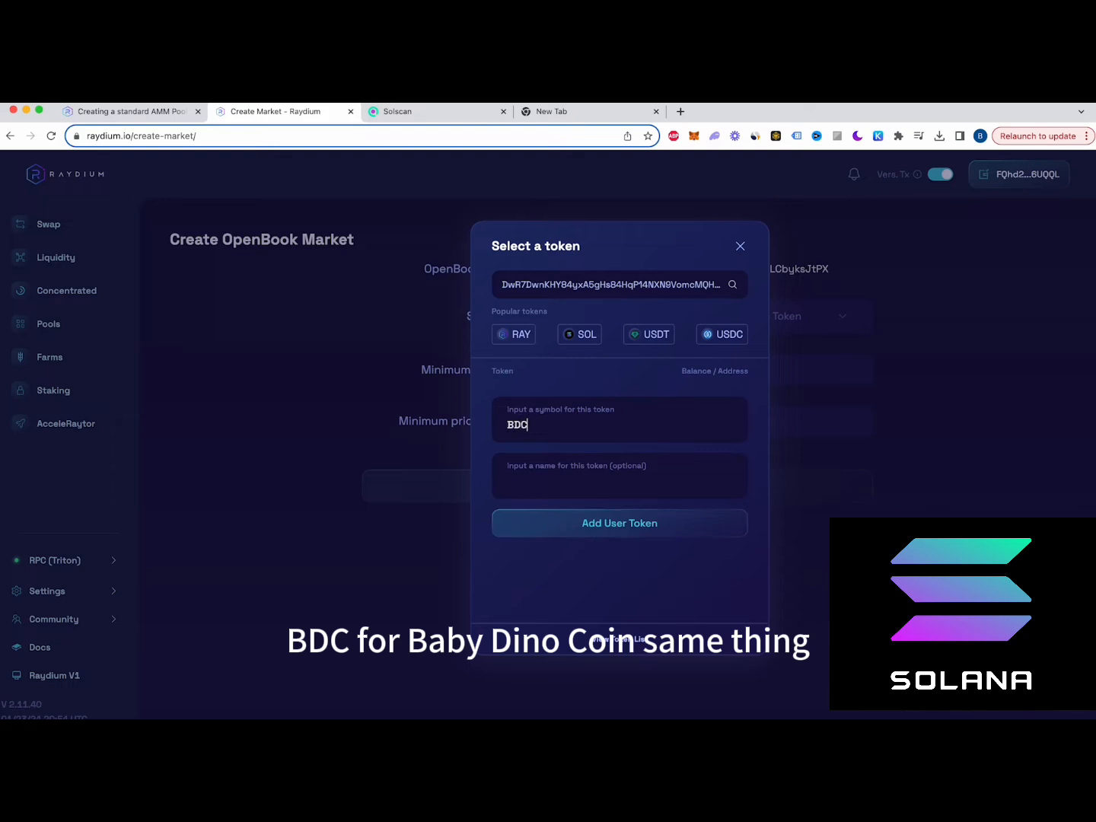
# Name the token with symbol BDC as BabyDinoCoin and add it as a user token
pyautogui.click(593, 485)
pyautogui.write('BabyDinoCoin')
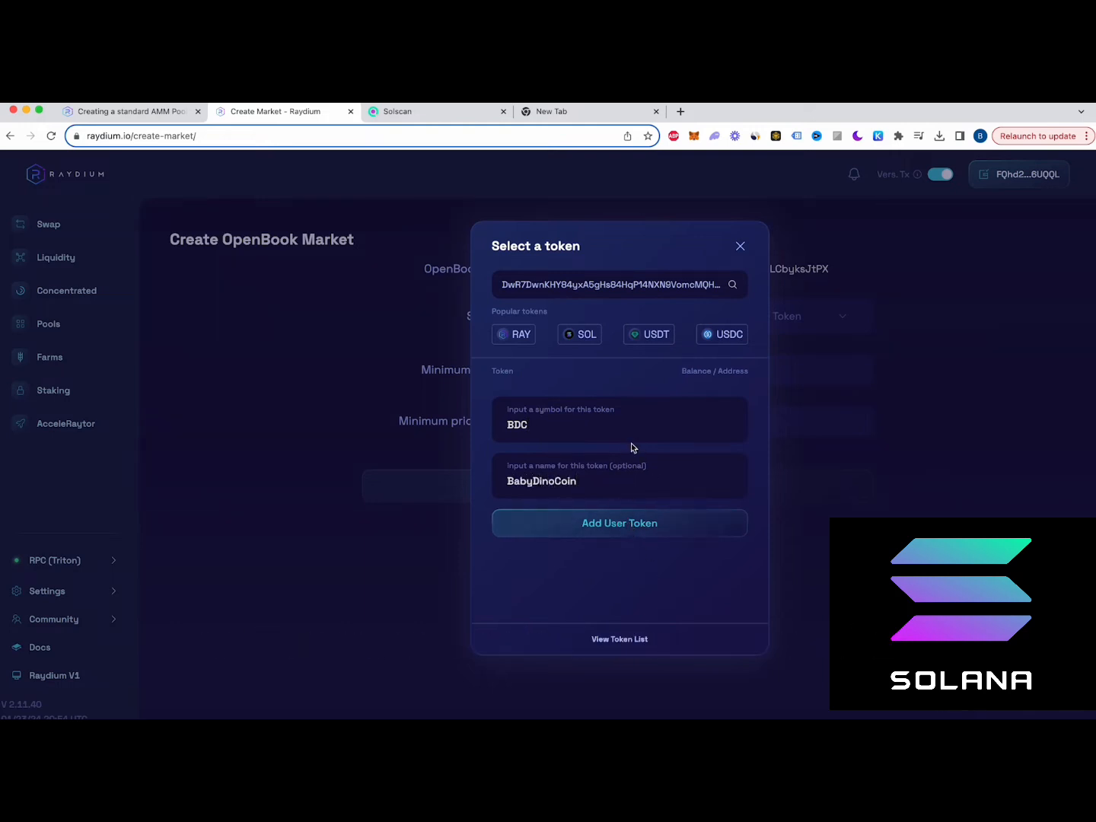
pyautogui.click(609, 521)
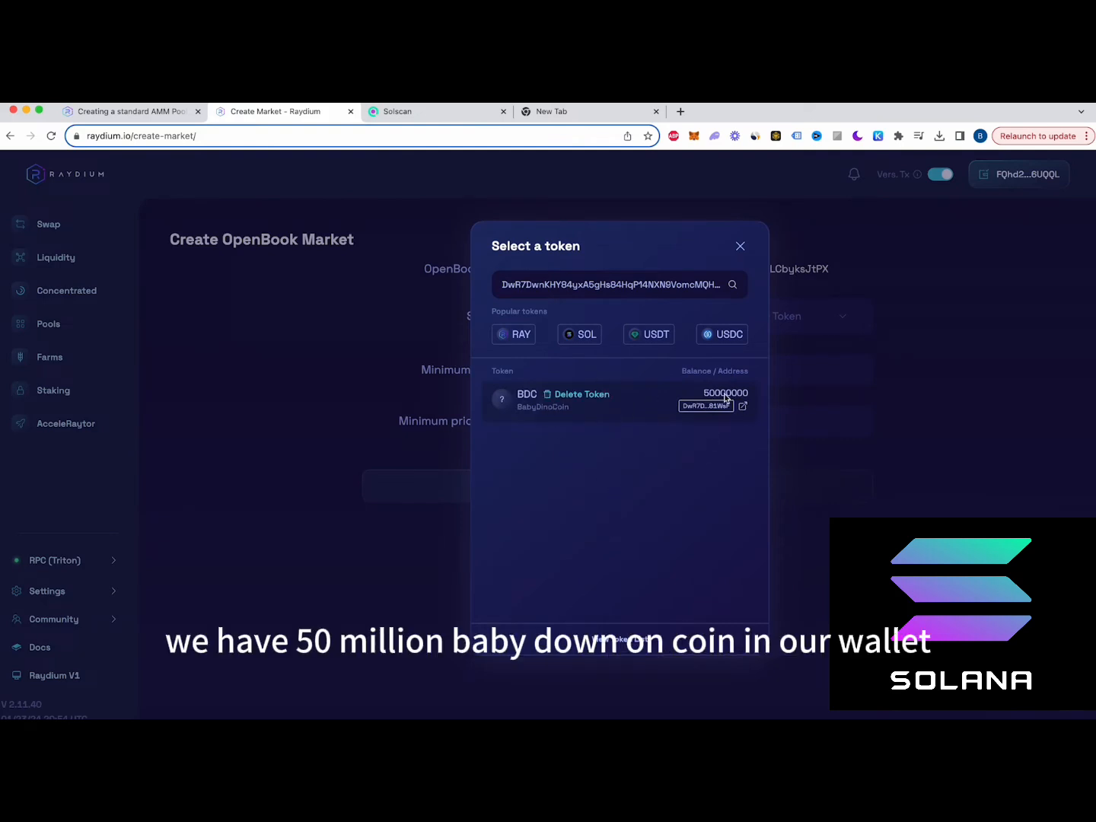
# Select BDC as the market's base token and SOL as its quote token
pyautogui.click(639, 415)
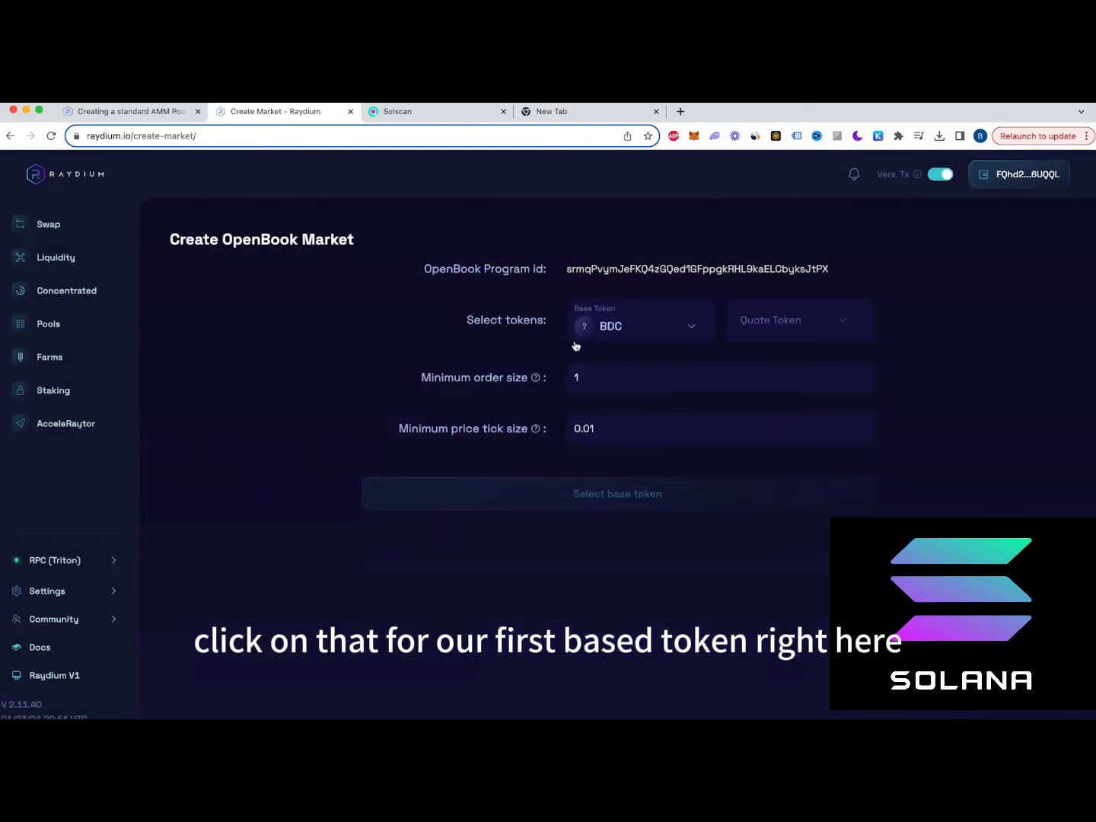
pyautogui.click(841, 326)
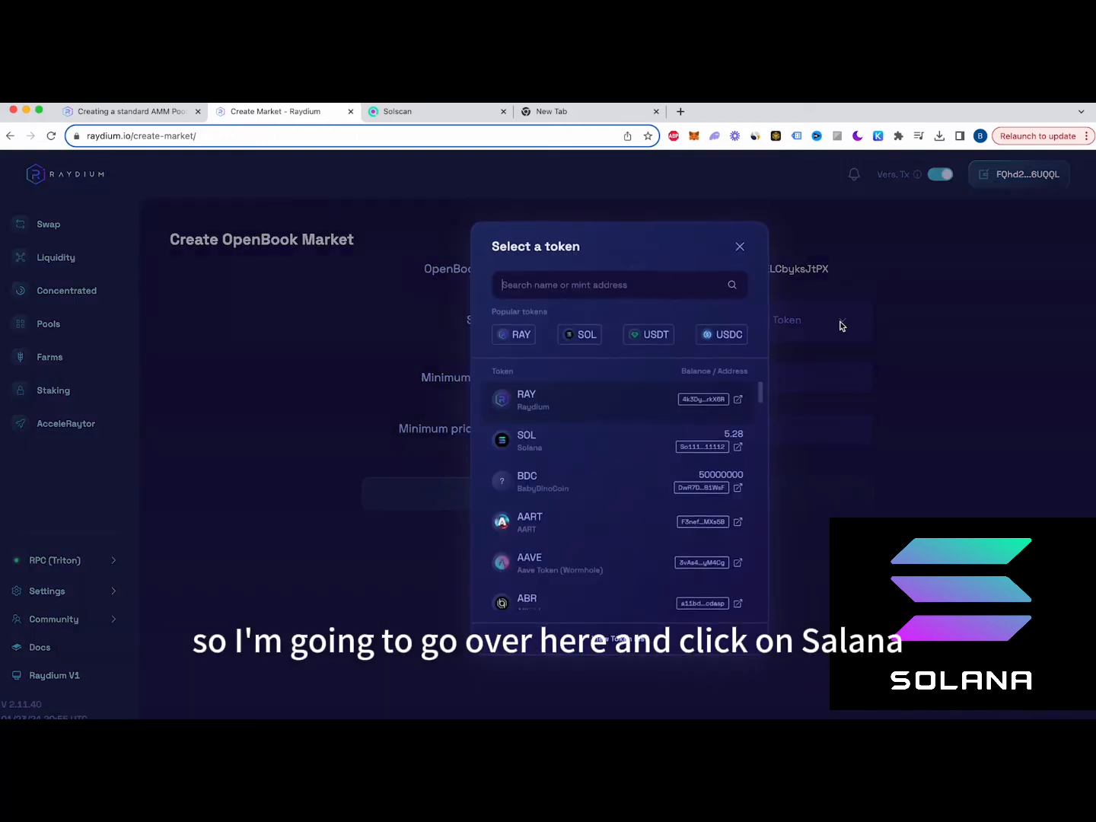
pyautogui.click(524, 449)
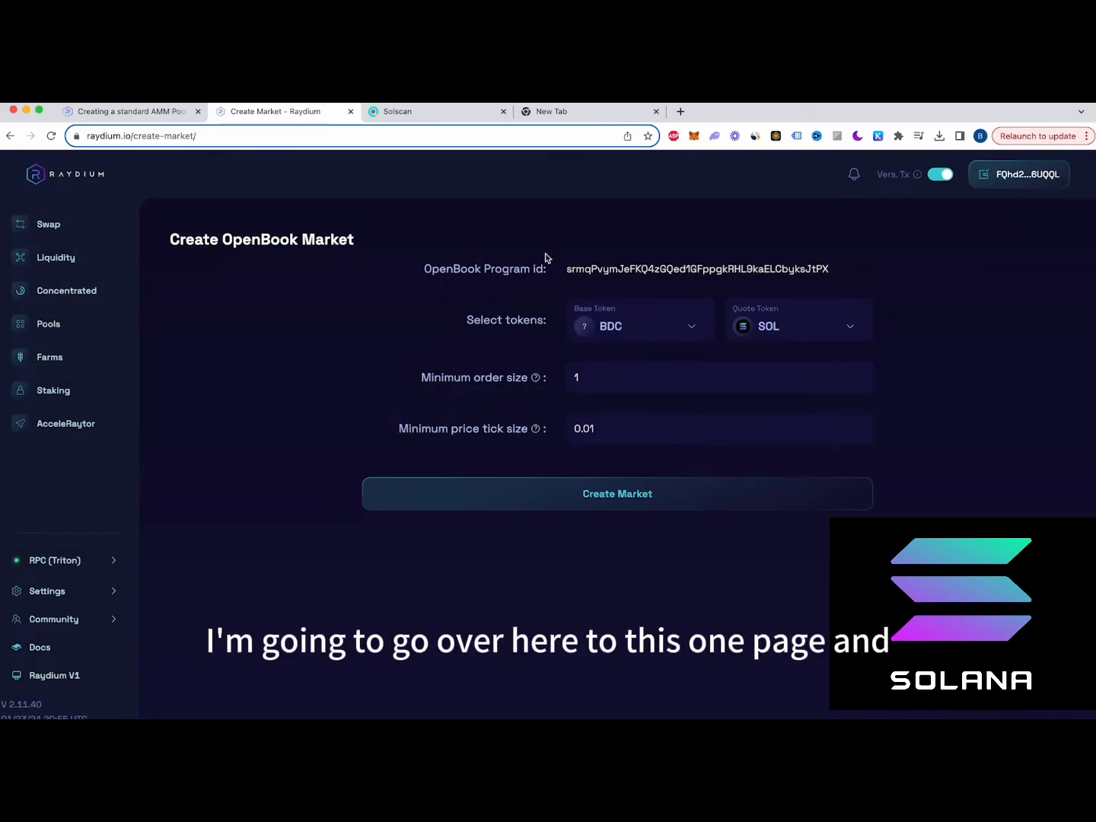
# Examine the Raydium docs' minimum order size and tick size guidelines and compare them with the pepewifhat token's figures on DEXTools
pyautogui.click(121, 114)
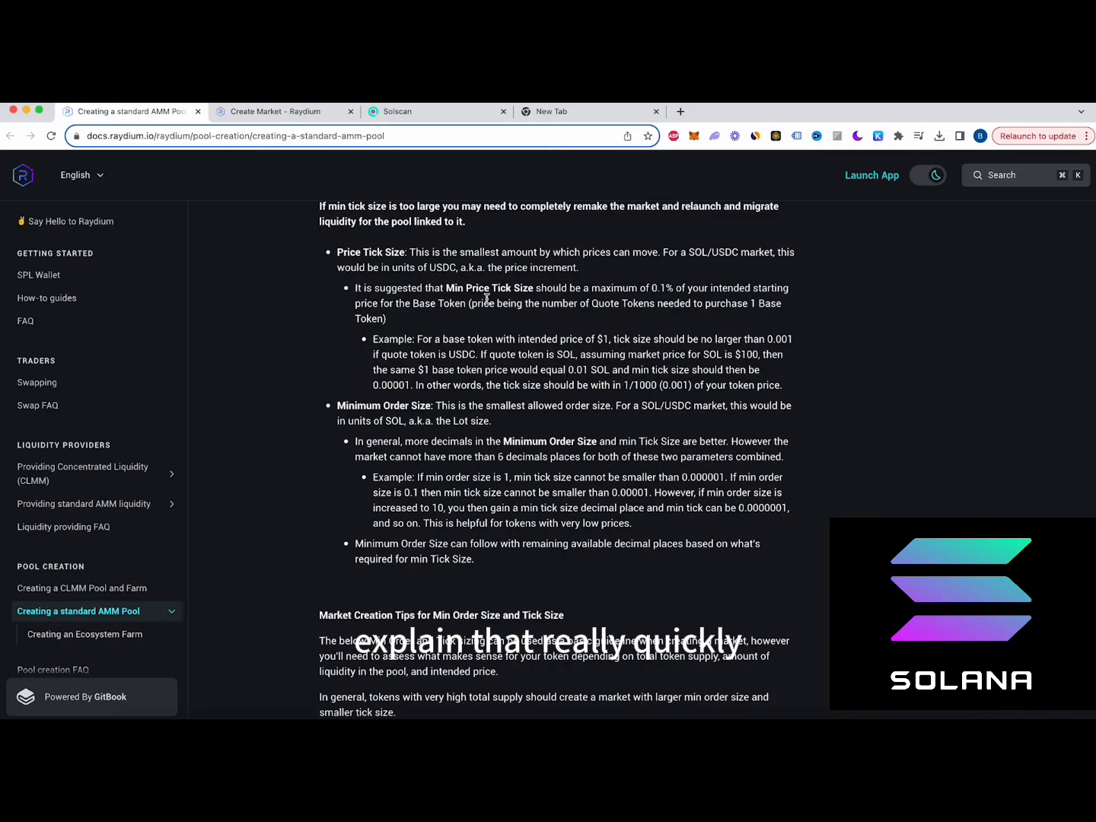
pyautogui.scroll(-5, 558, 338)
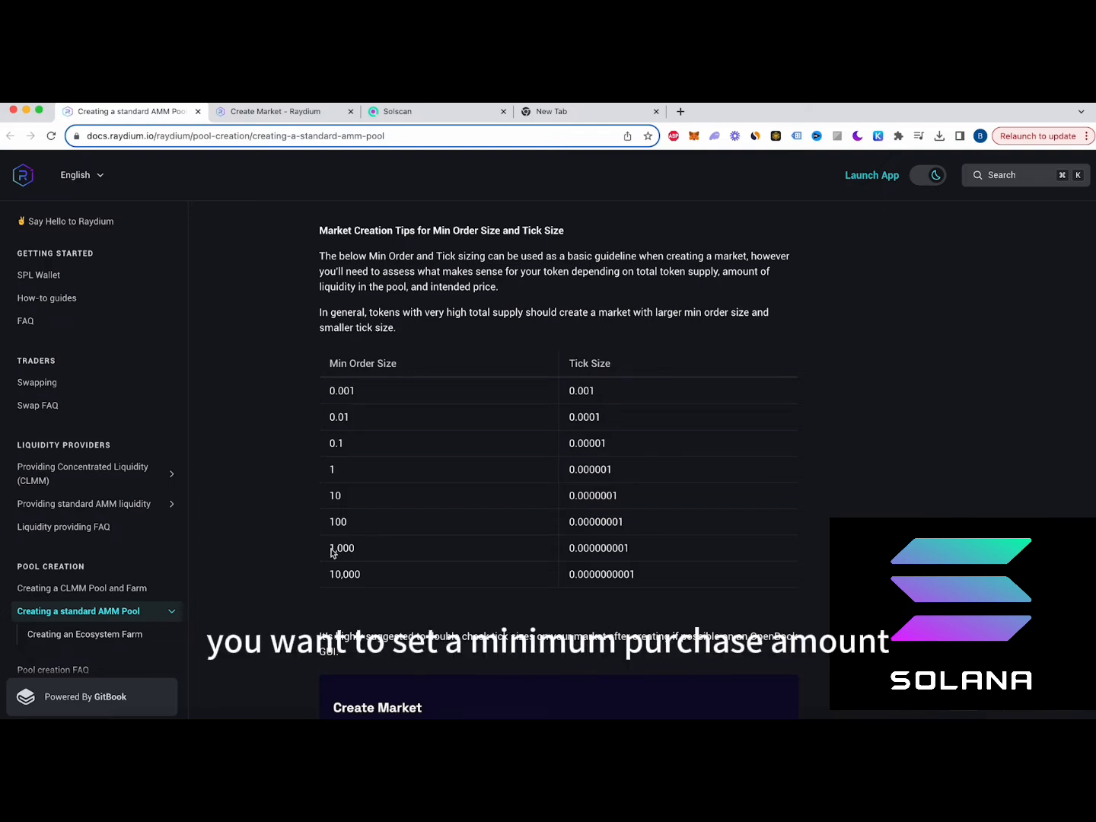
pyautogui.moveTo(331, 552); pyautogui.dragTo(381, 550)
pyautogui.click(381, 549)
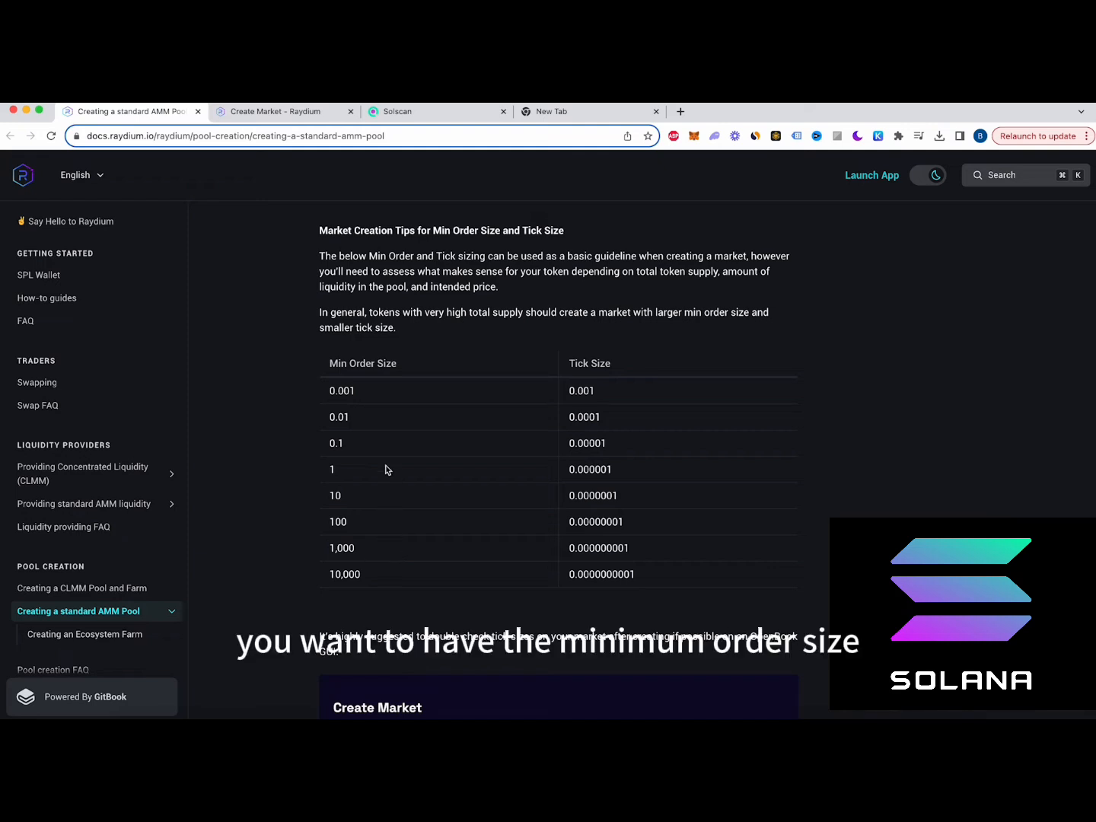
pyautogui.moveTo(359, 396); pyautogui.dragTo(319, 392)
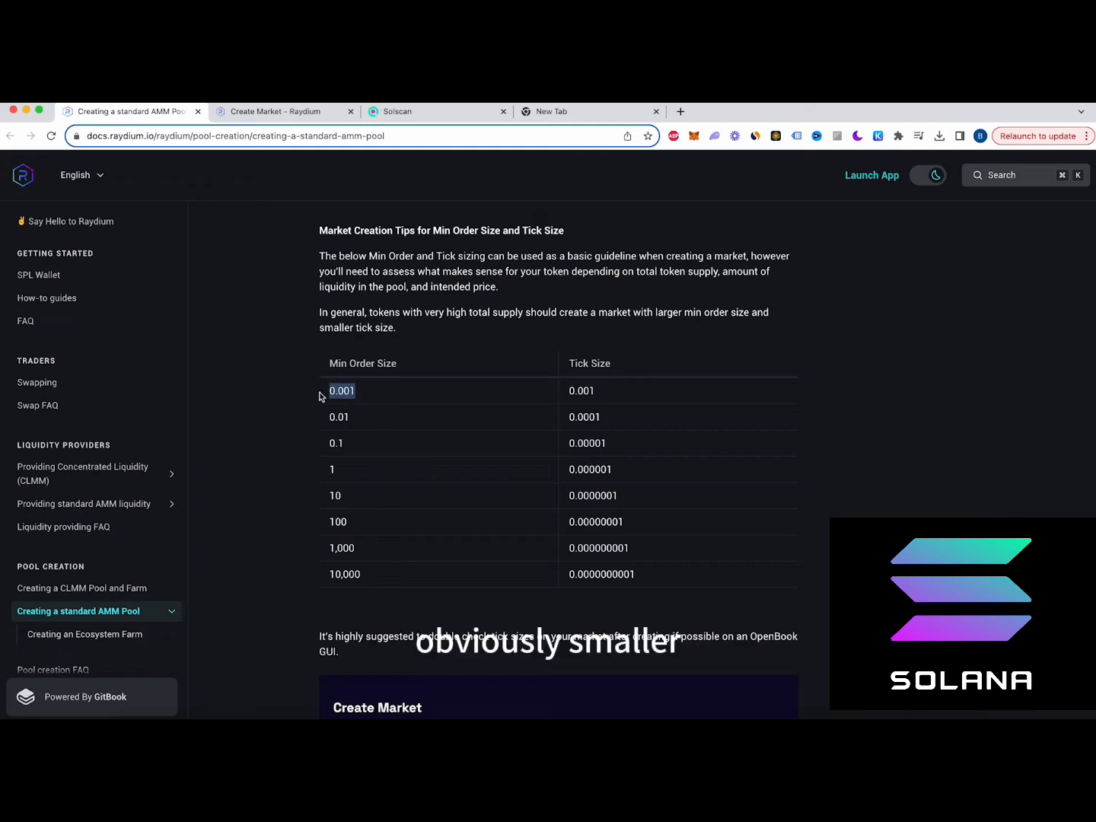
pyautogui.click(395, 395)
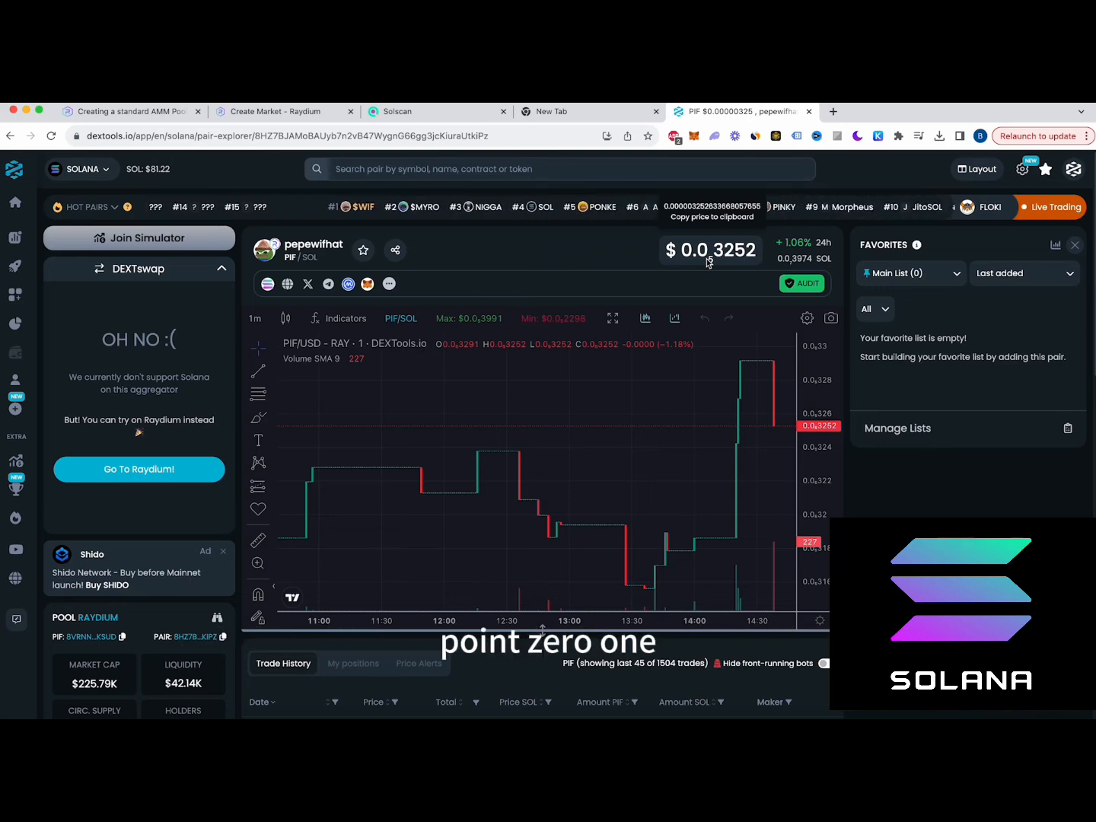
pyautogui.press('super+1')
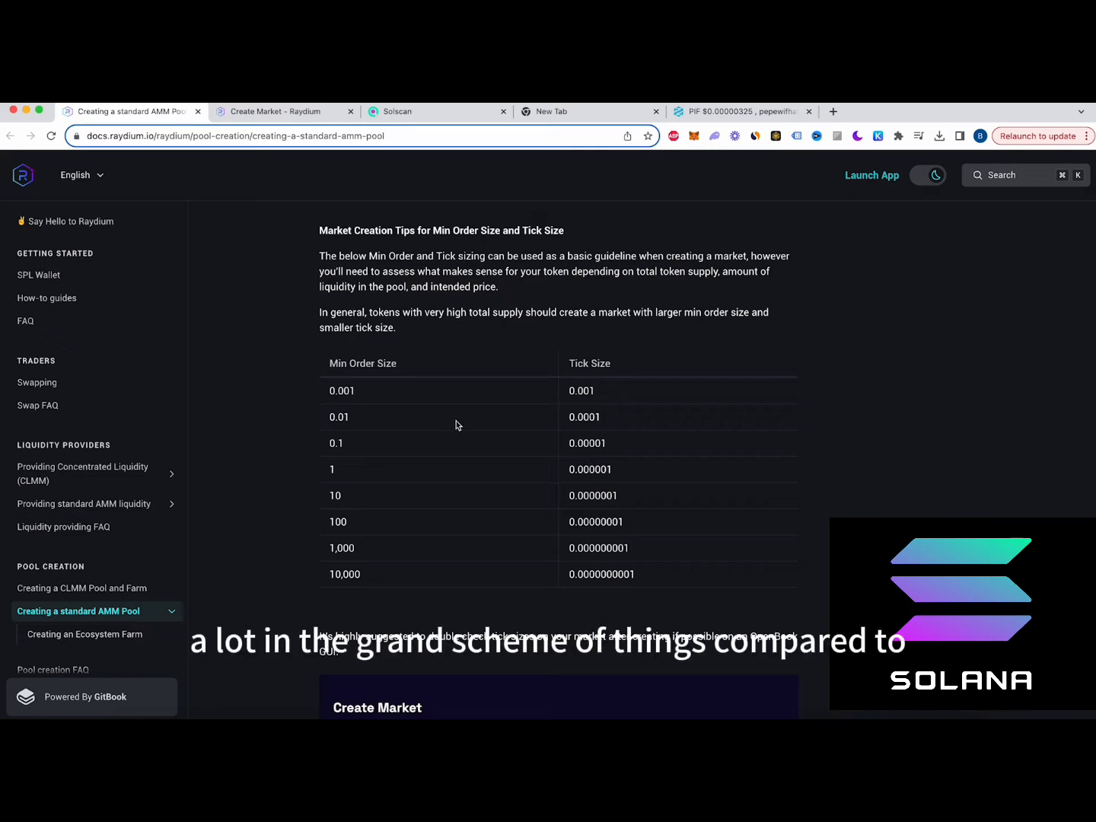
pyautogui.press('super+5')
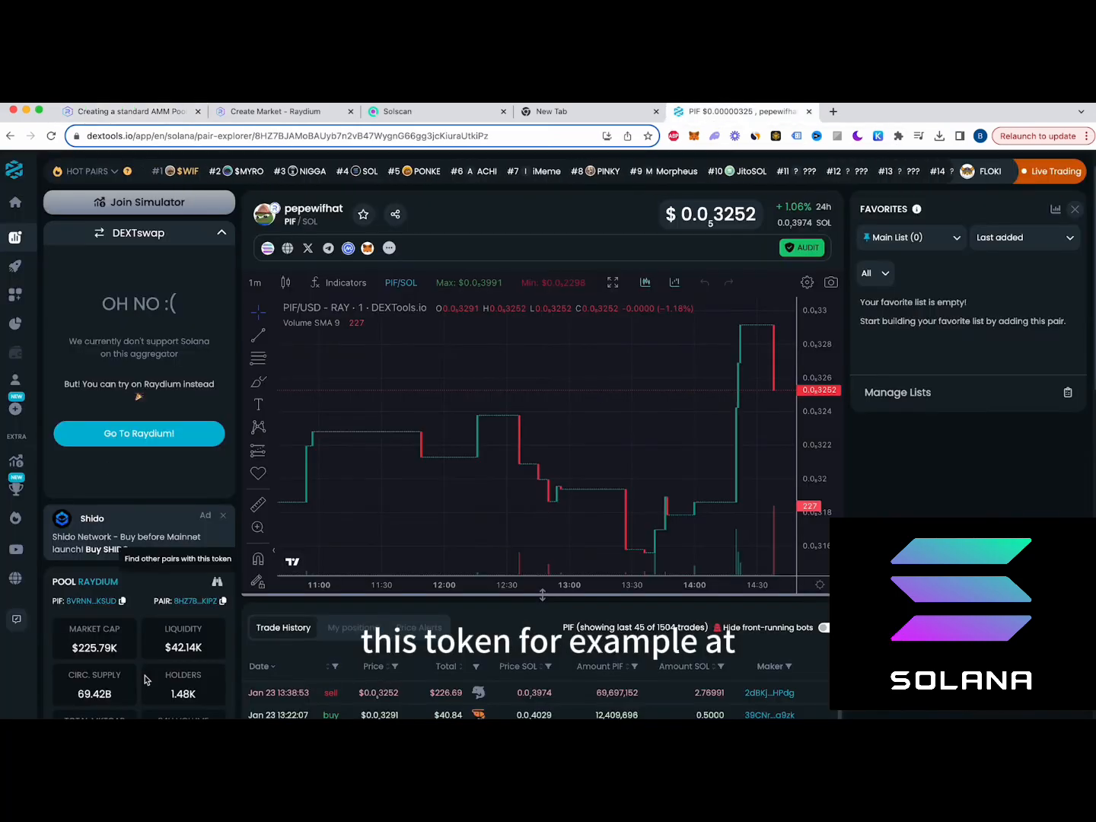
pyautogui.scroll(-1, 147, 680)
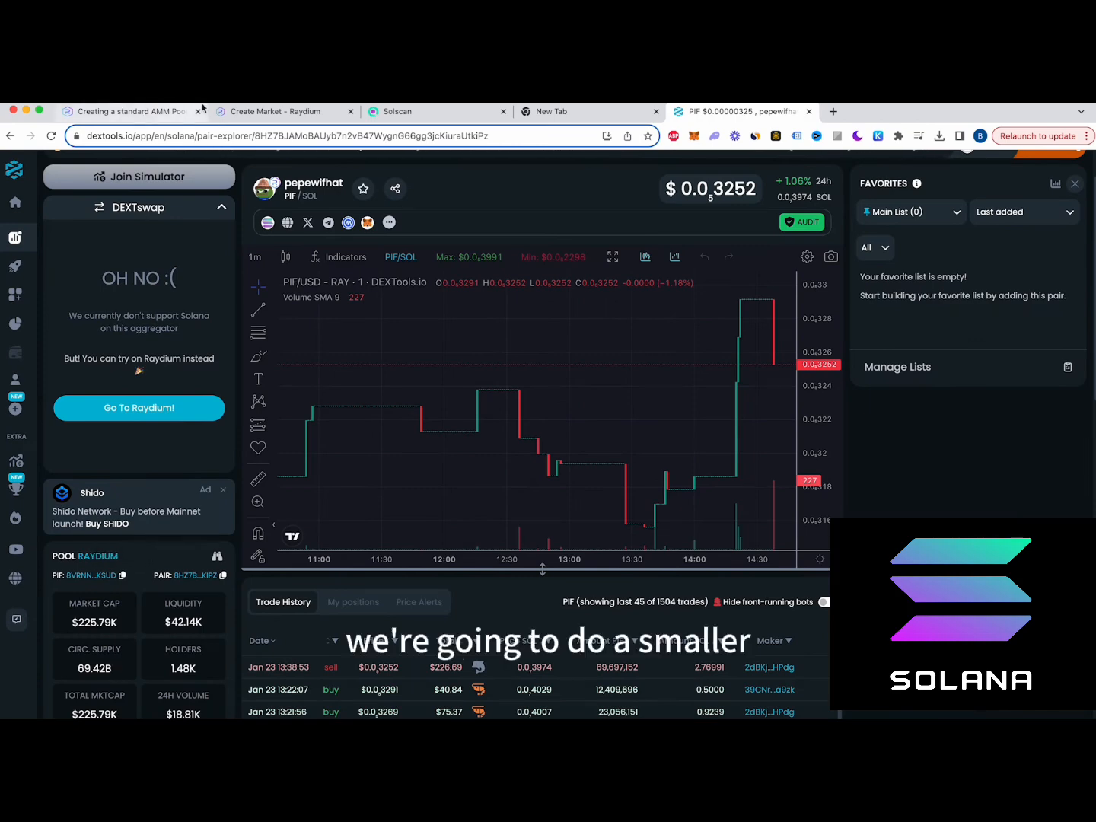
# Copy the minimum order size 10 from the docs' guideline table into the market form
pyautogui.click(251, 111)
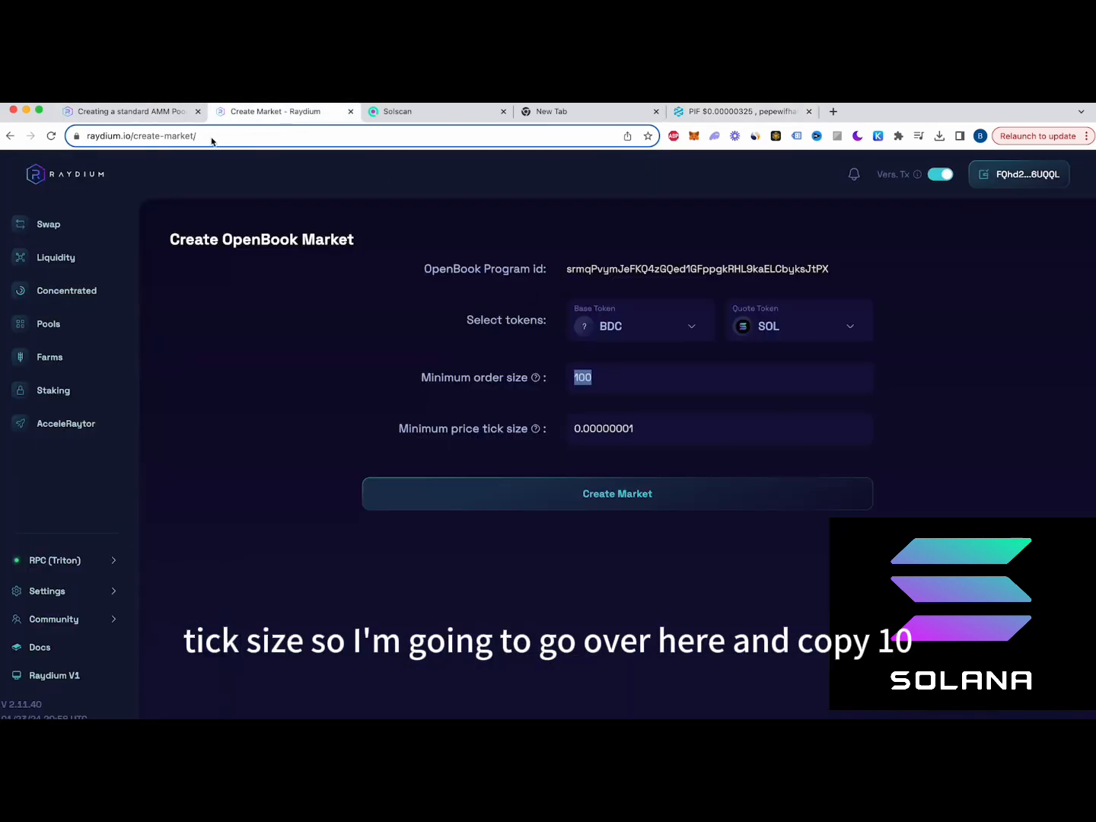
pyautogui.click(142, 113)
pyautogui.moveTo(346, 495); pyautogui.dragTo(323, 495)
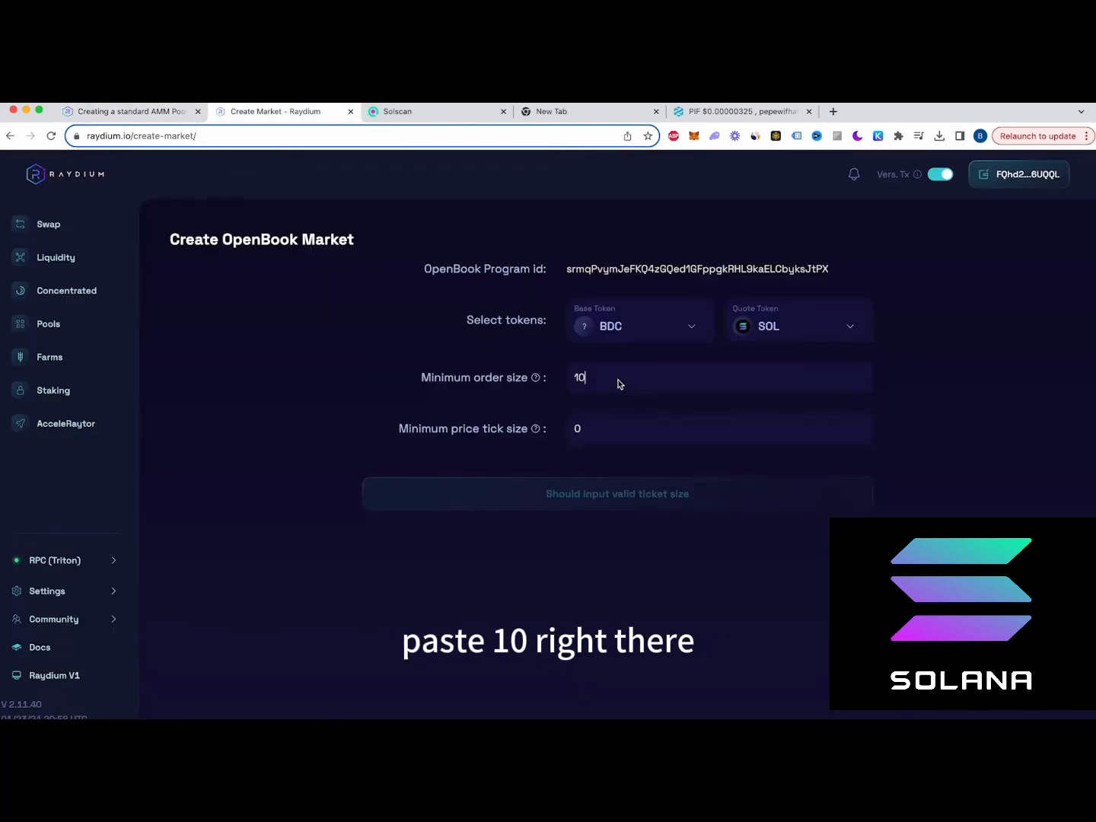
pyautogui.doubleClick(621, 384)
# Copy the tick size 0.0000001 from the guideline table's row for order size 10 into the market's minimum price tick size
pyautogui.click(122, 111)
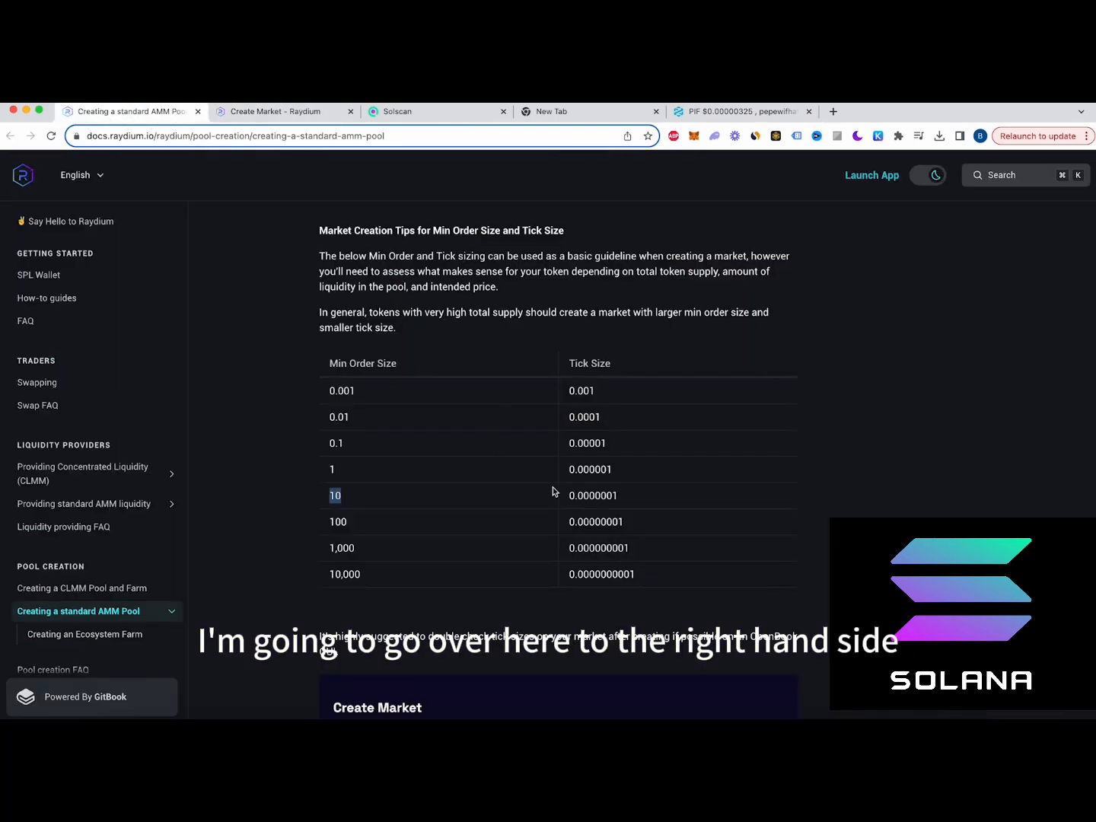
pyautogui.moveTo(569, 496); pyautogui.dragTo(620, 500)
pyautogui.press('cmd+c')
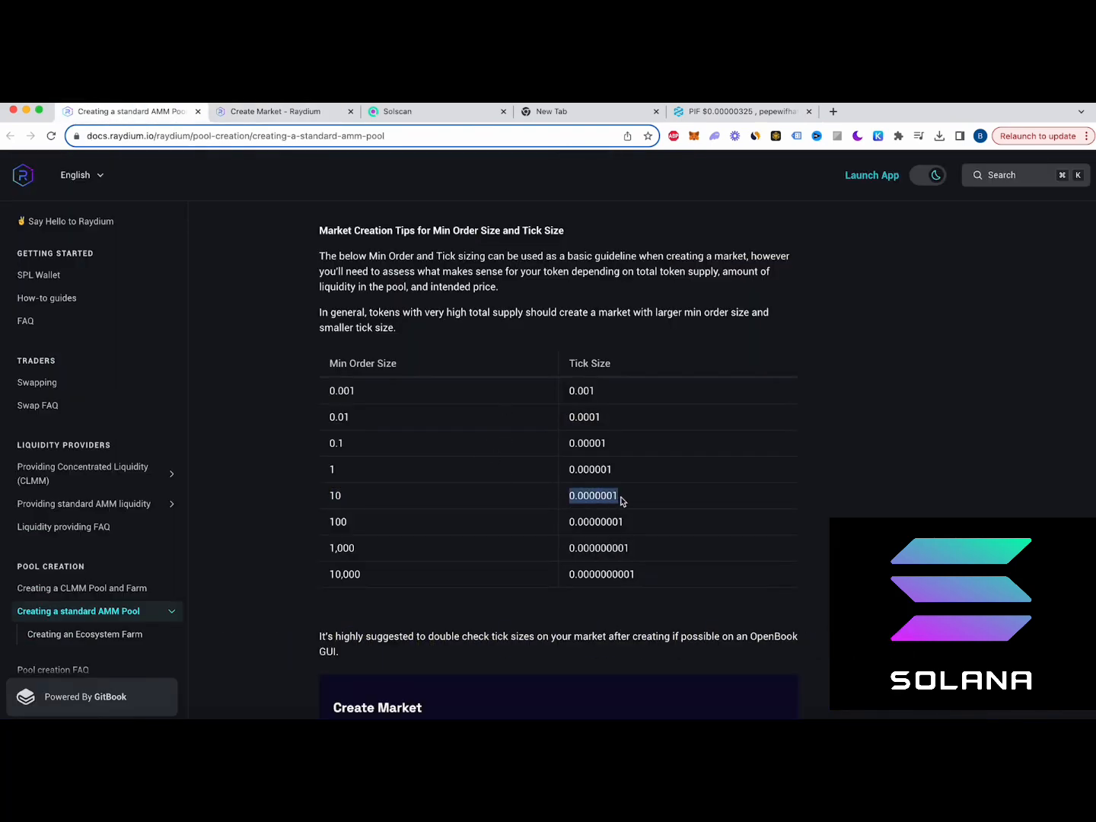
pyautogui.click(306, 113)
pyautogui.click(675, 428)
pyautogui.press('cmd+v')
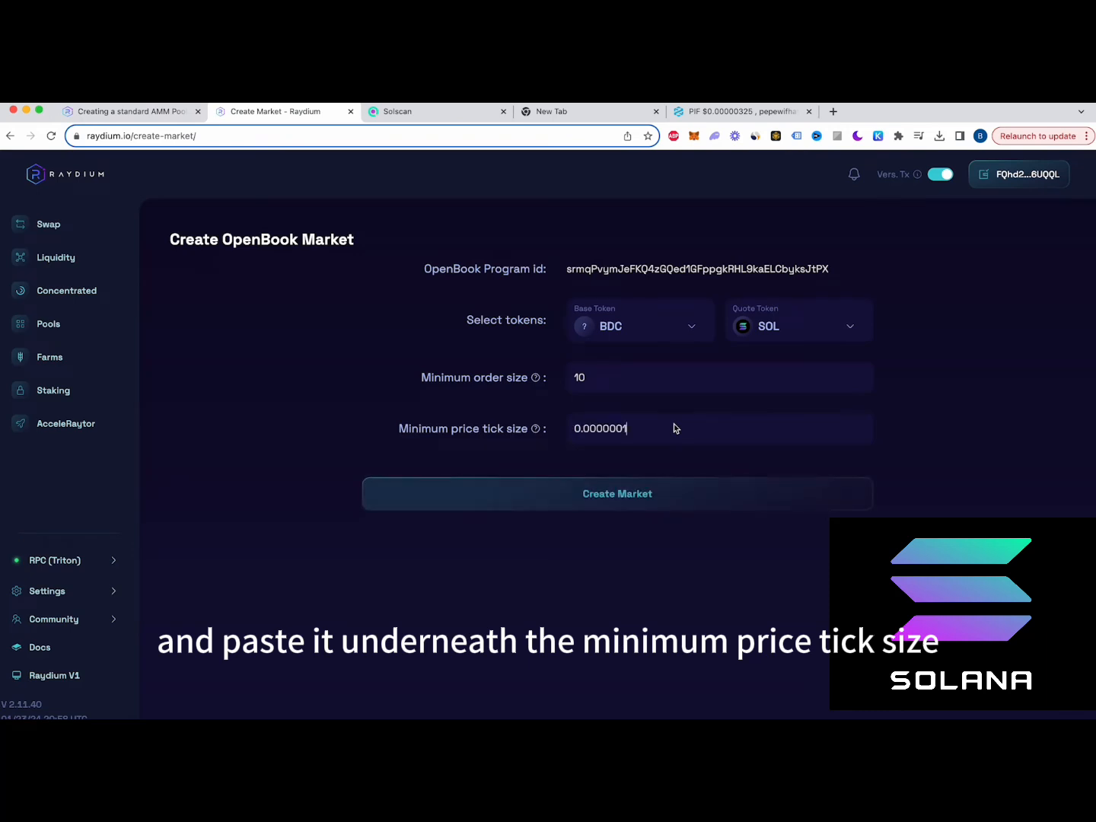
# Create the BDC/SOL market and approve its transaction in the Phantom wallet
pyautogui.click(631, 491)
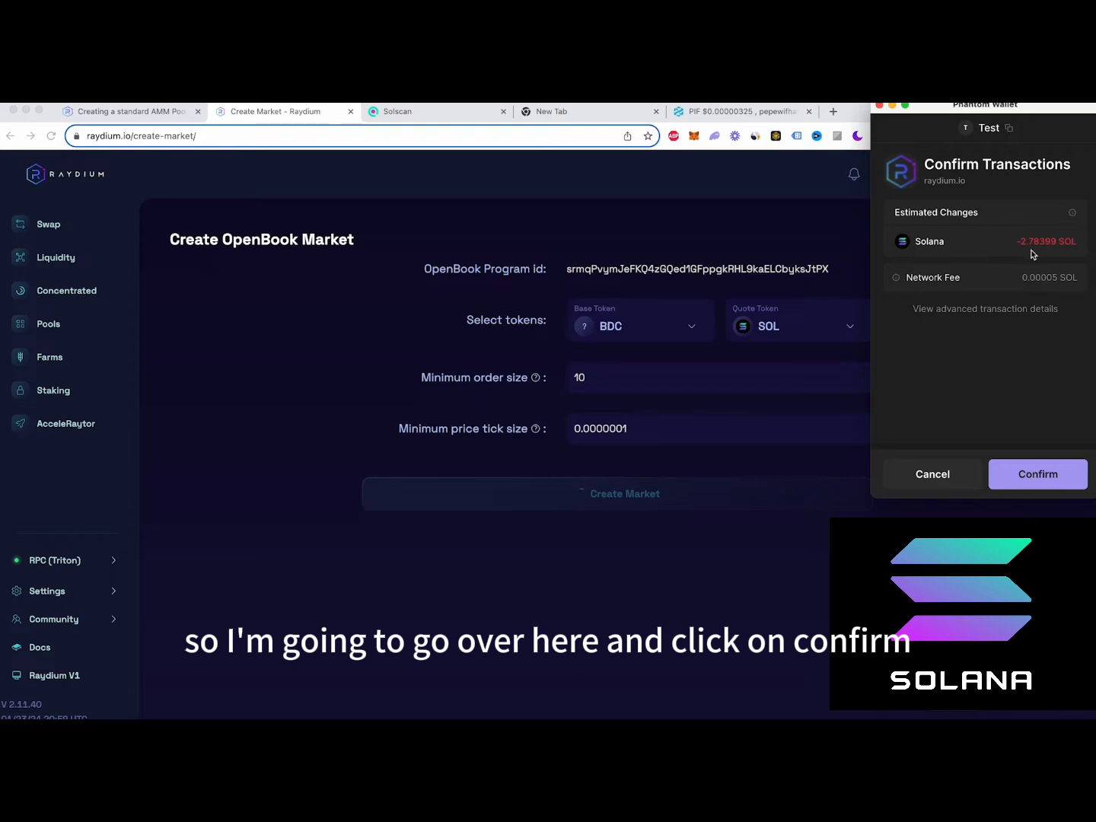
pyautogui.click(1036, 474)
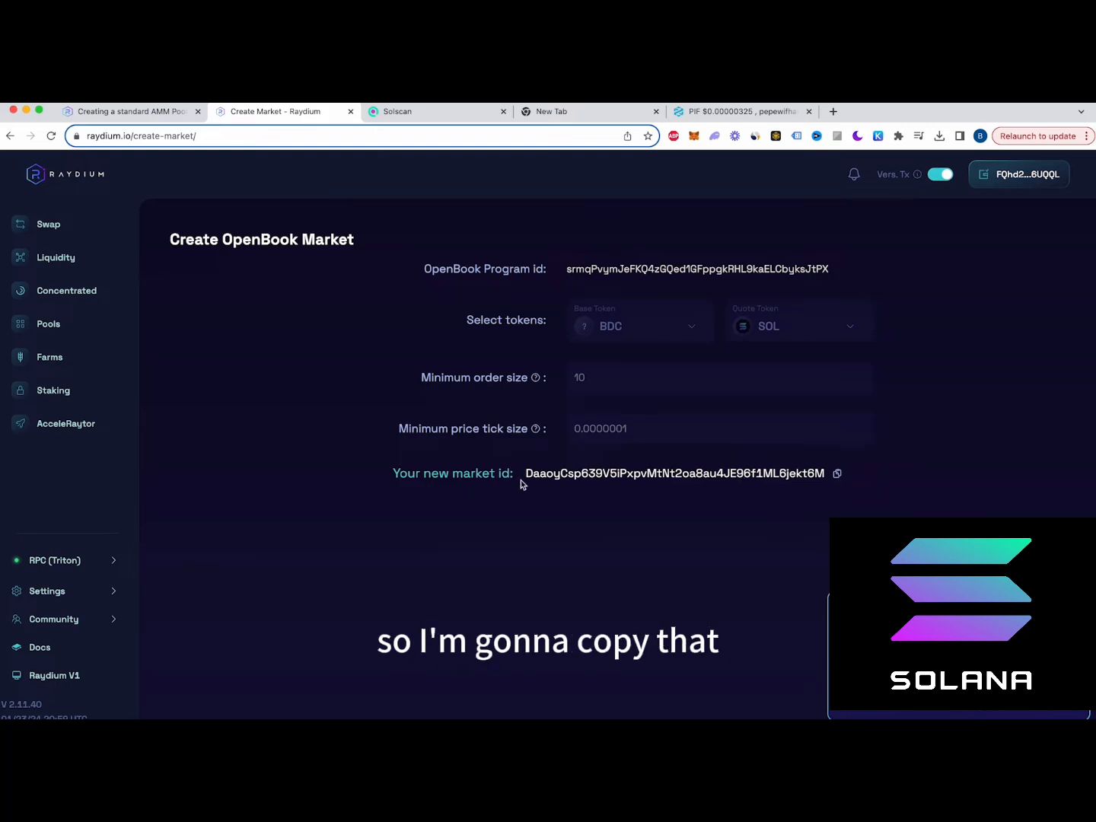
# Copy the new market ID and import it as the OpenBook market for a new liquidity pool
pyautogui.click(839, 474)
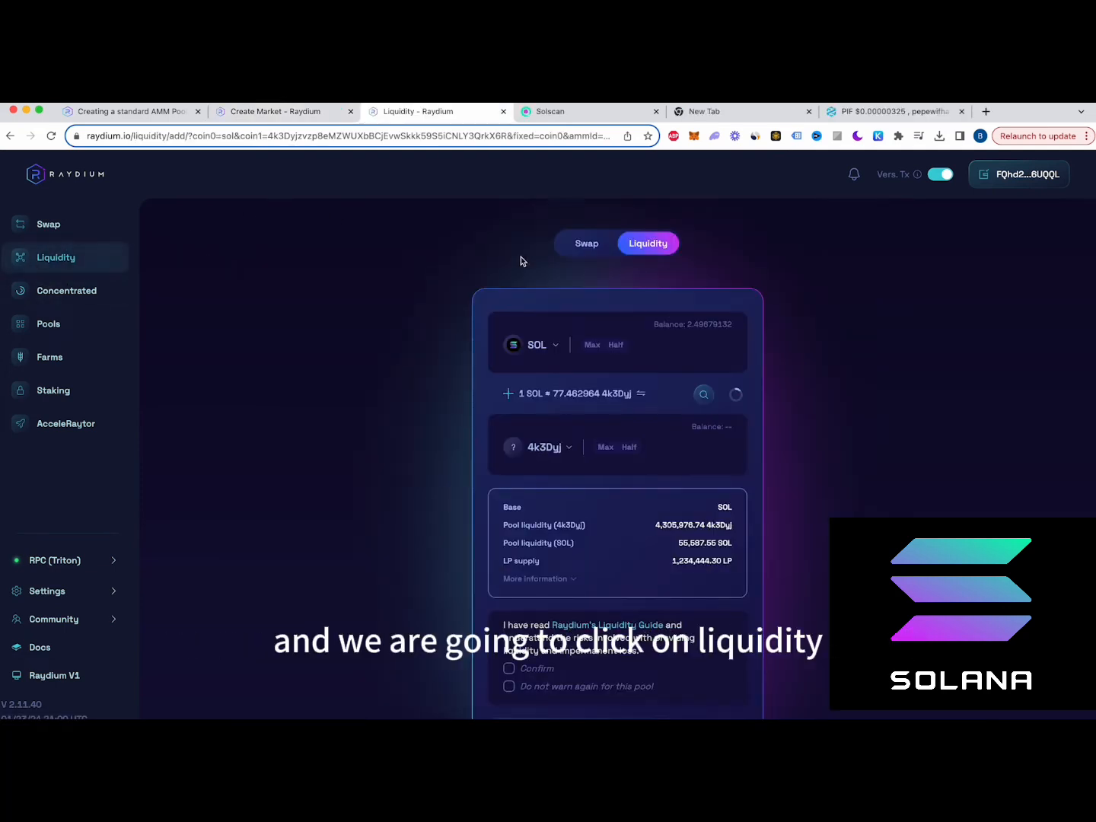
pyautogui.scroll(-5, 572, 403)
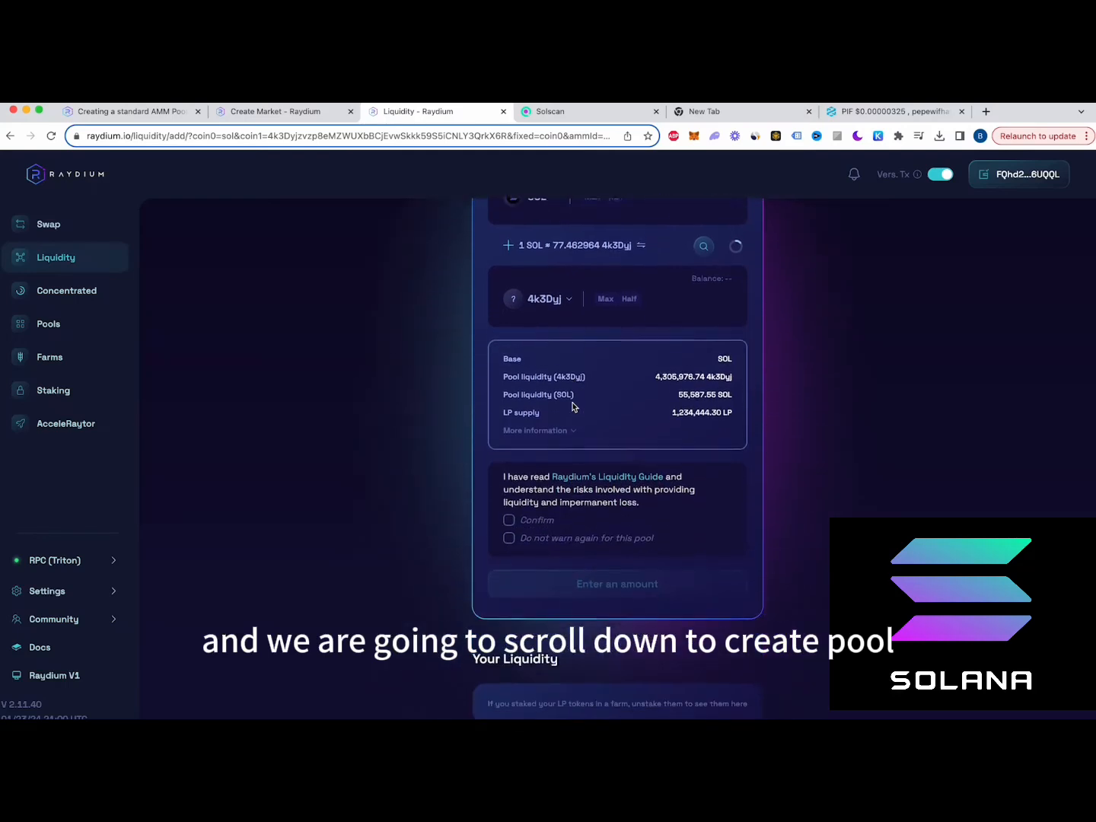
pyautogui.click(700, 693)
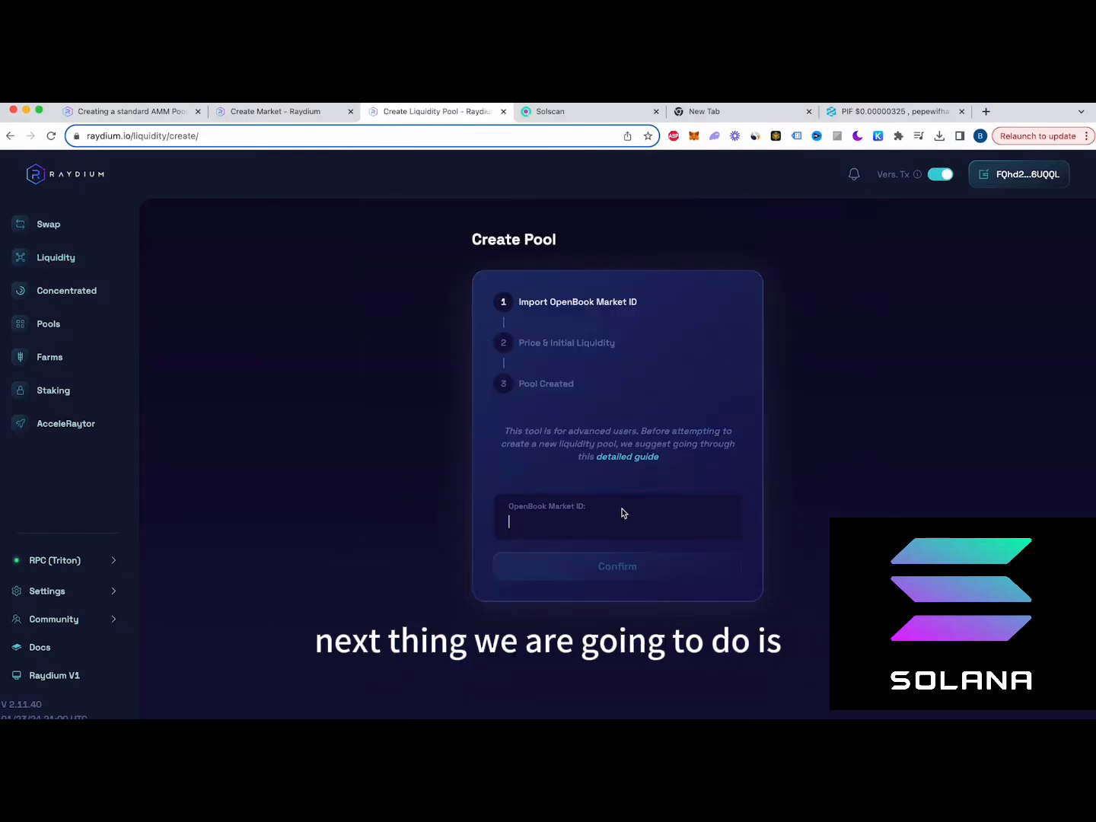
pyautogui.press('super+v')
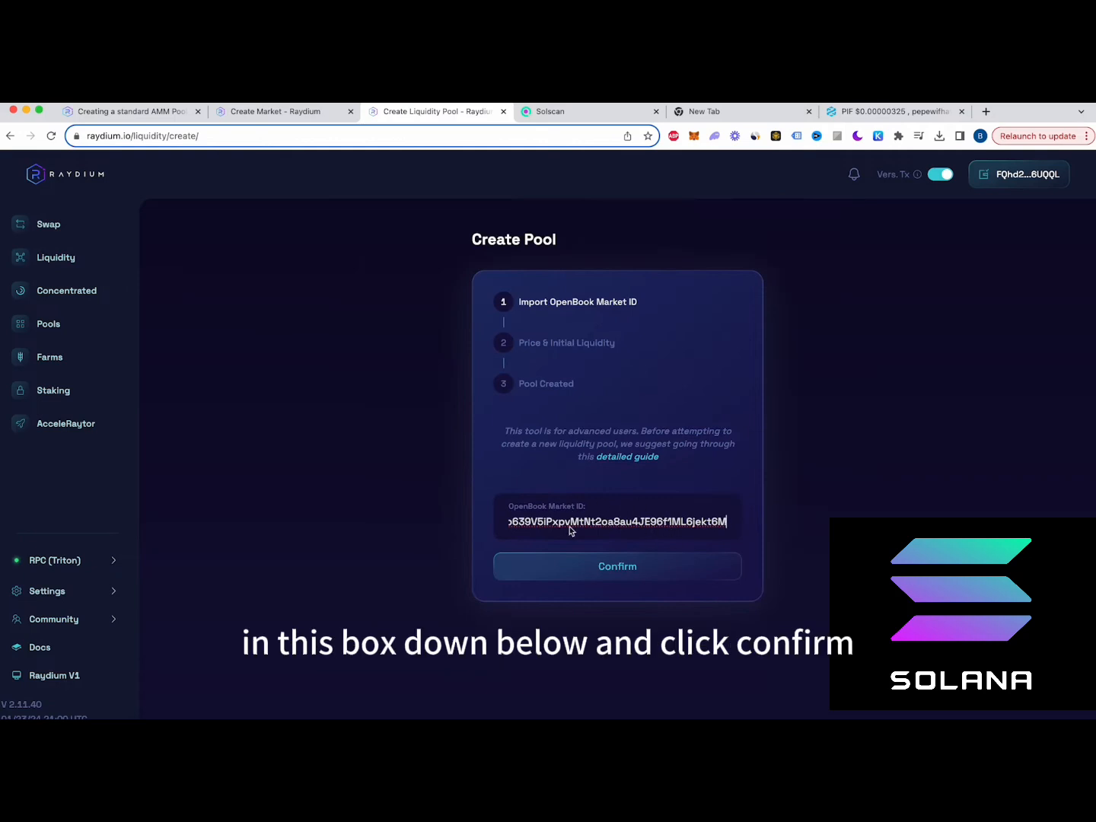
pyautogui.click(629, 570)
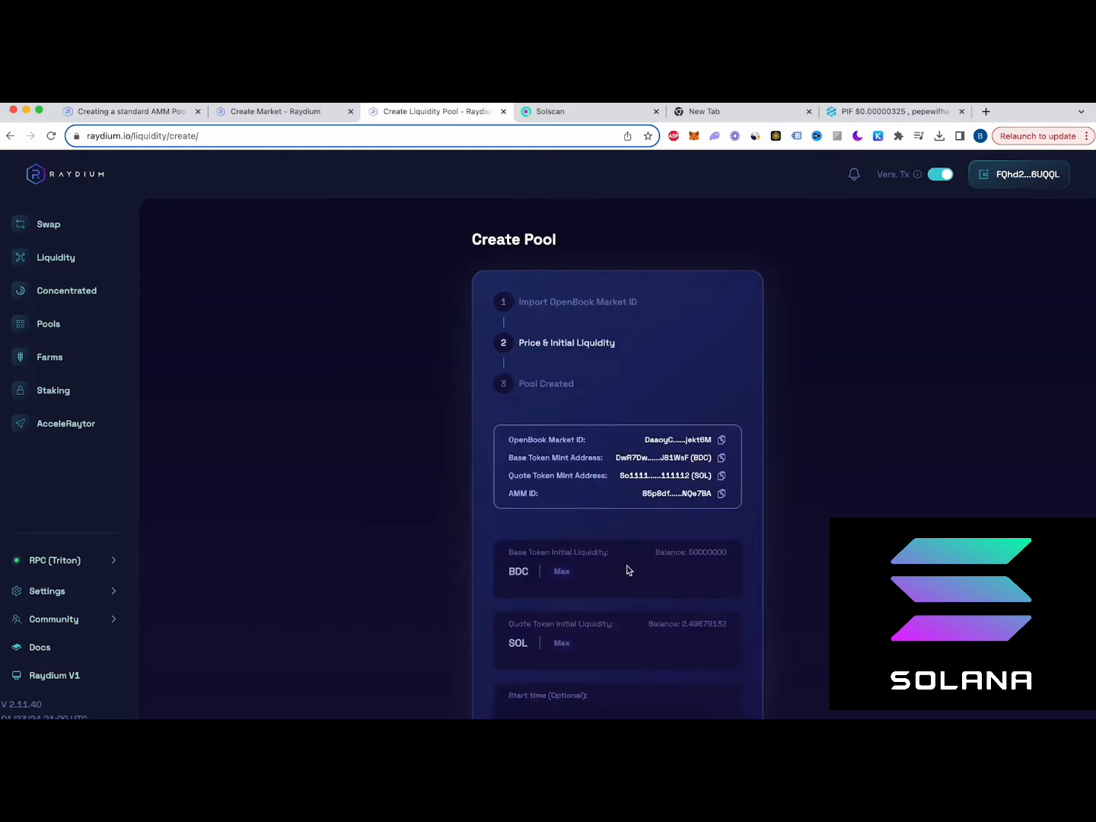
# Set the pool's initial liquidity to 10000000 BDC and 1 SOL, leaving the start time empty
pyautogui.scroll(-2, 586, 384)
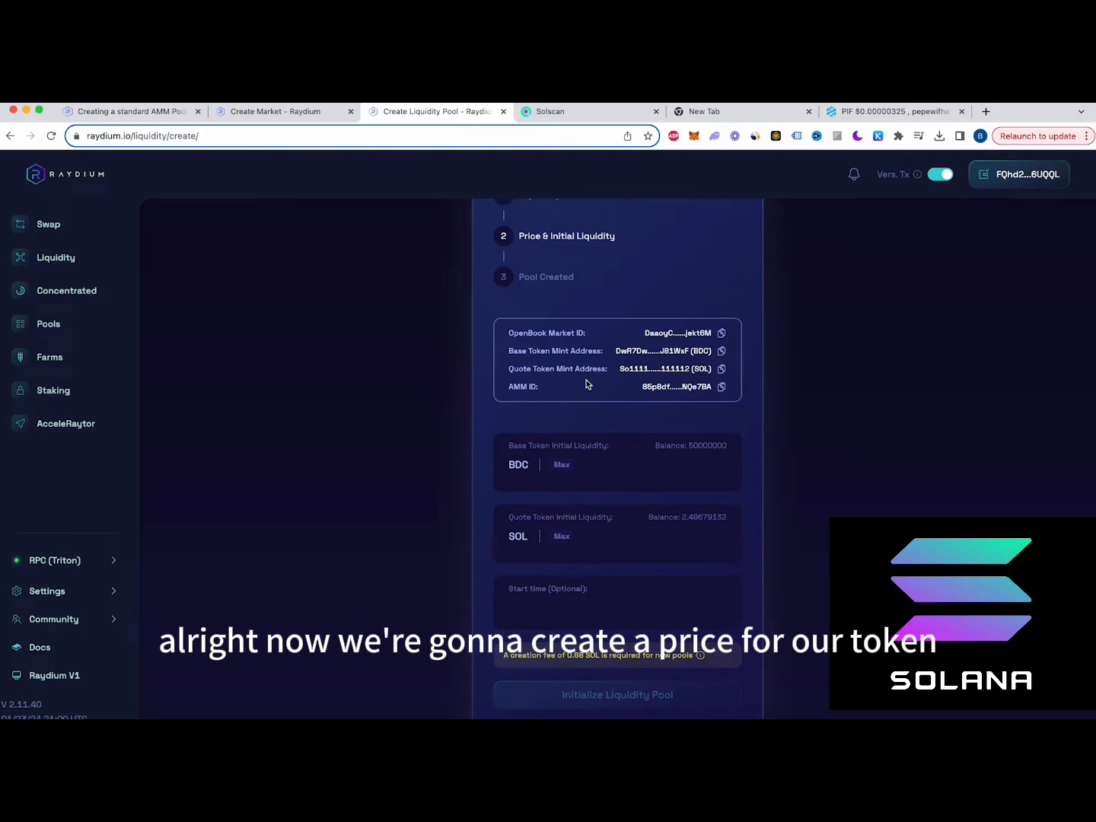
pyautogui.scroll(-1, 632, 468)
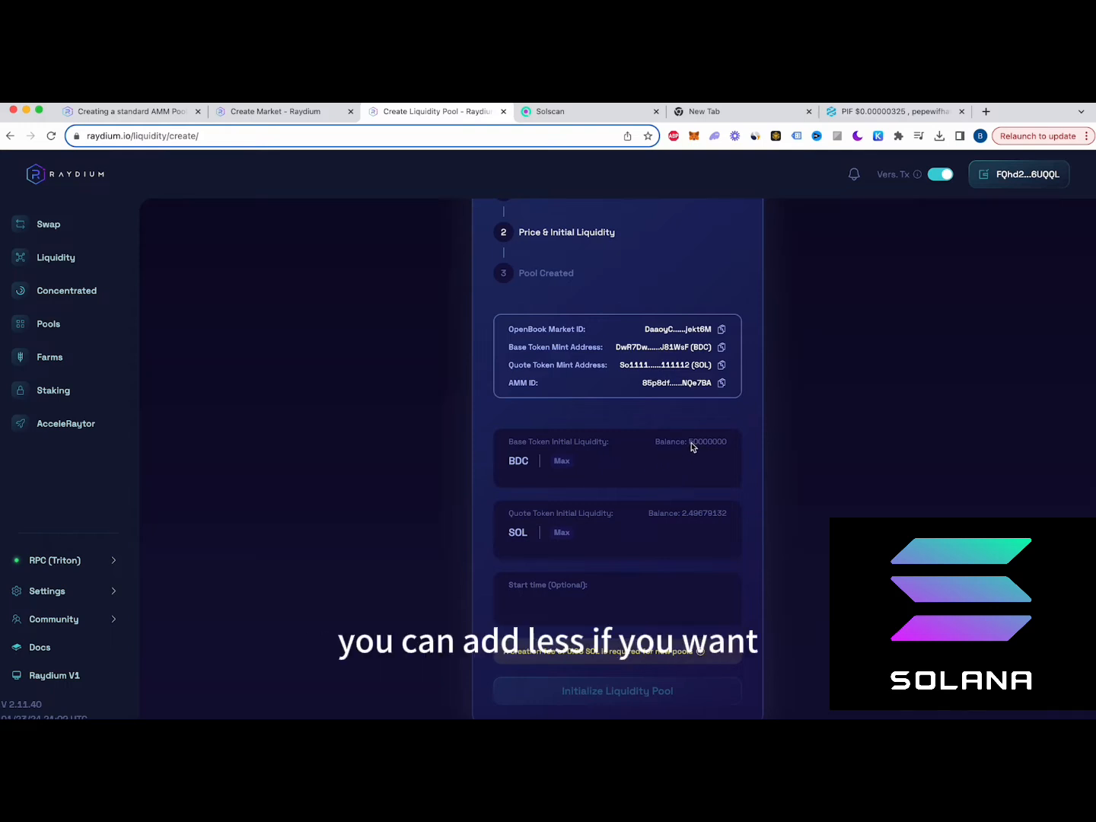
pyautogui.click(562, 460)
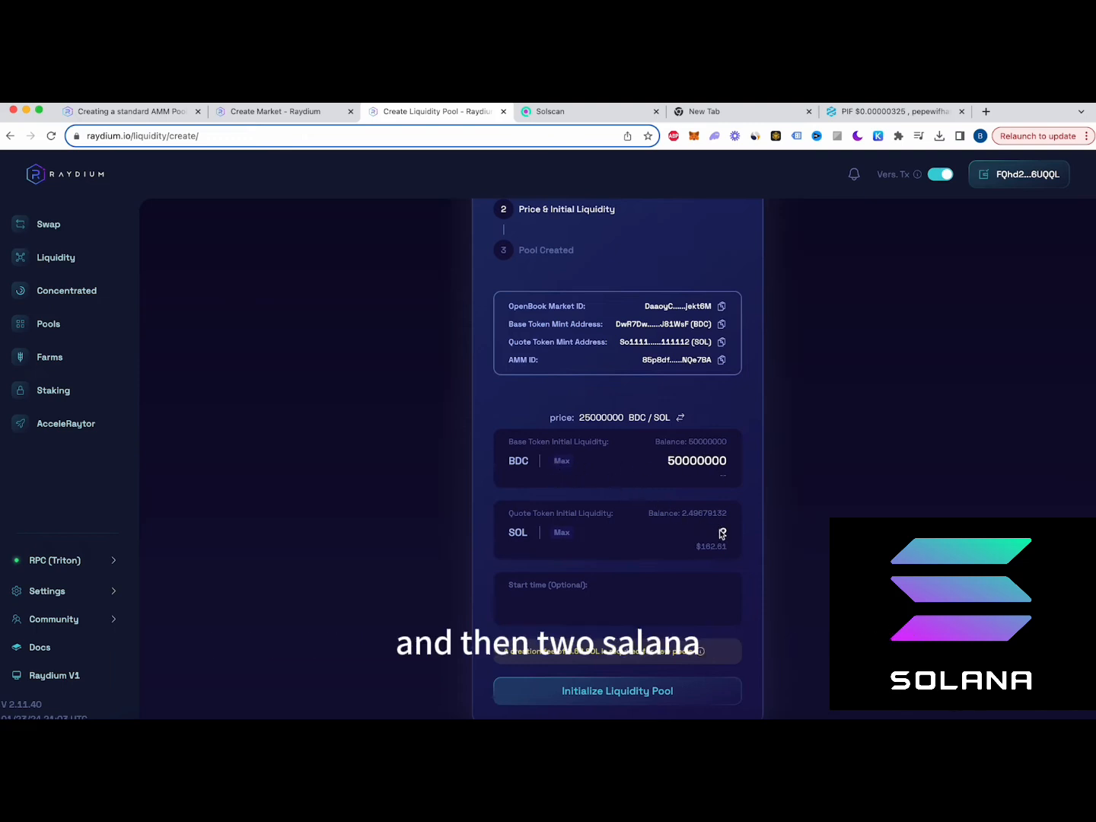
pyautogui.click(702, 461)
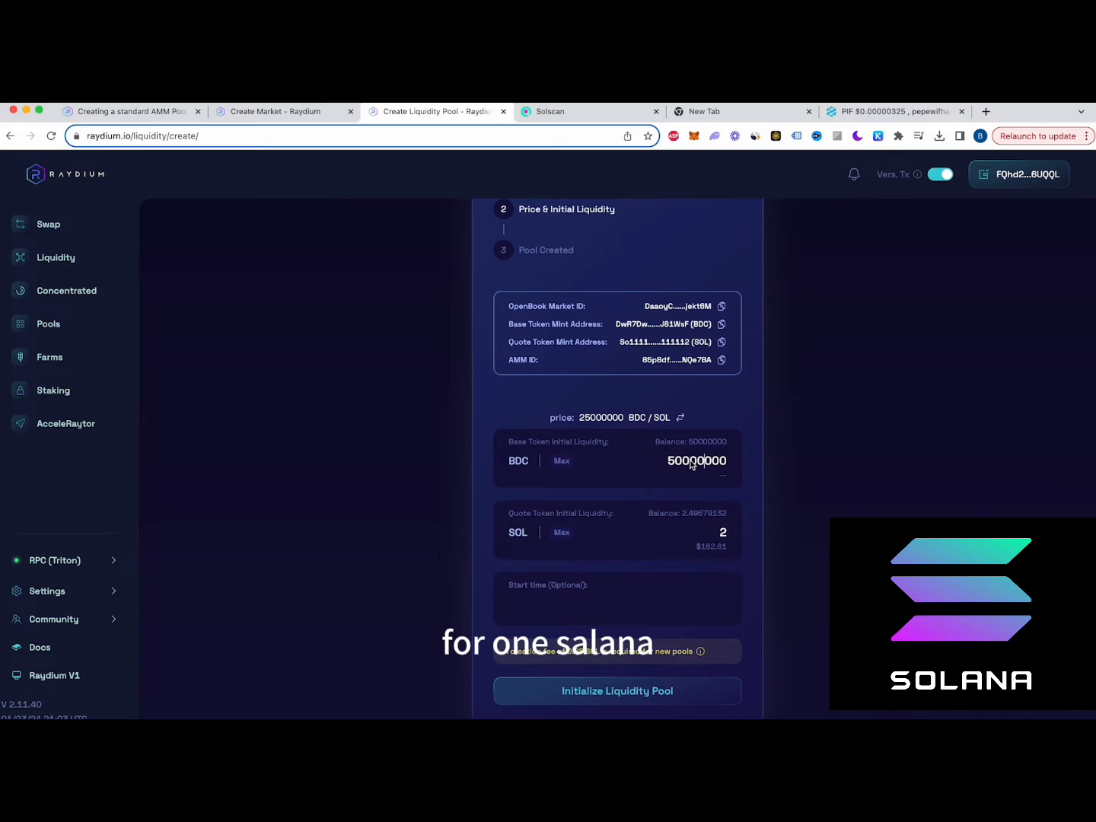
pyautogui.press('BackSpace')
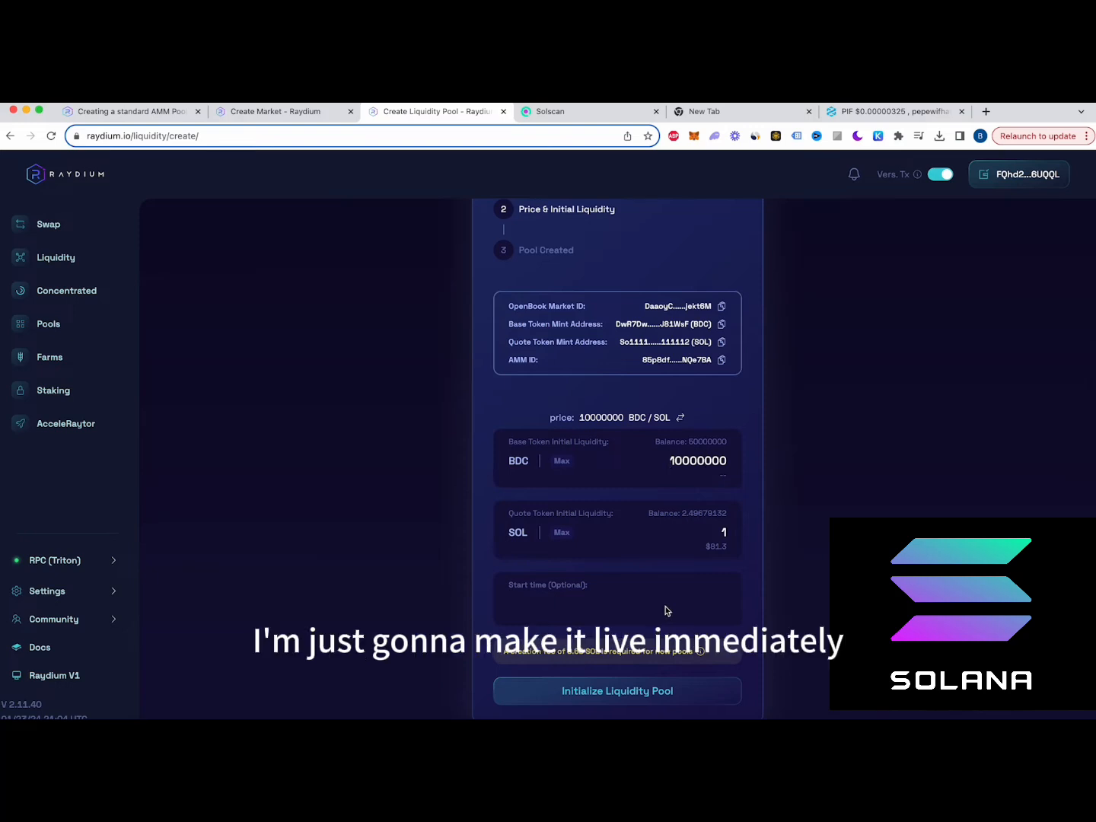
pyautogui.moveTo(727, 461); pyautogui.dragTo(649, 458)
pyautogui.click(654, 458)
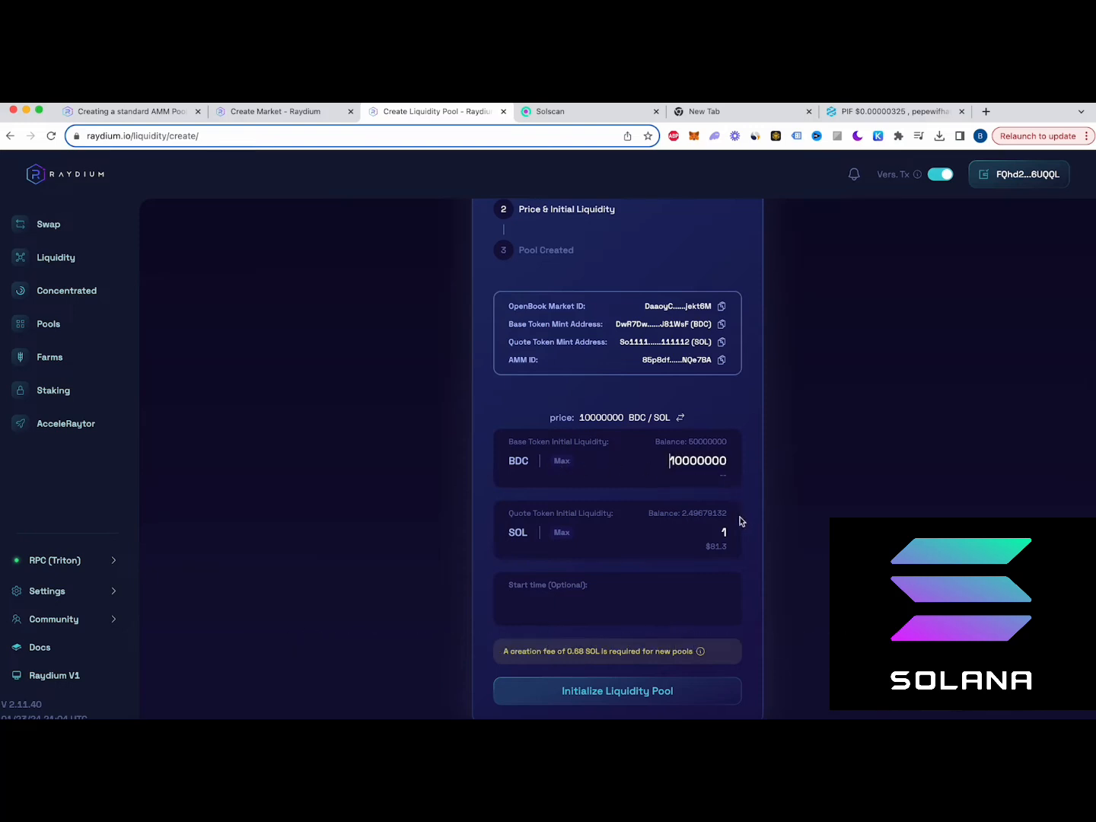
# Initialize the liquidity pool and approve its transaction in the Phantom wallet
pyautogui.click(621, 694)
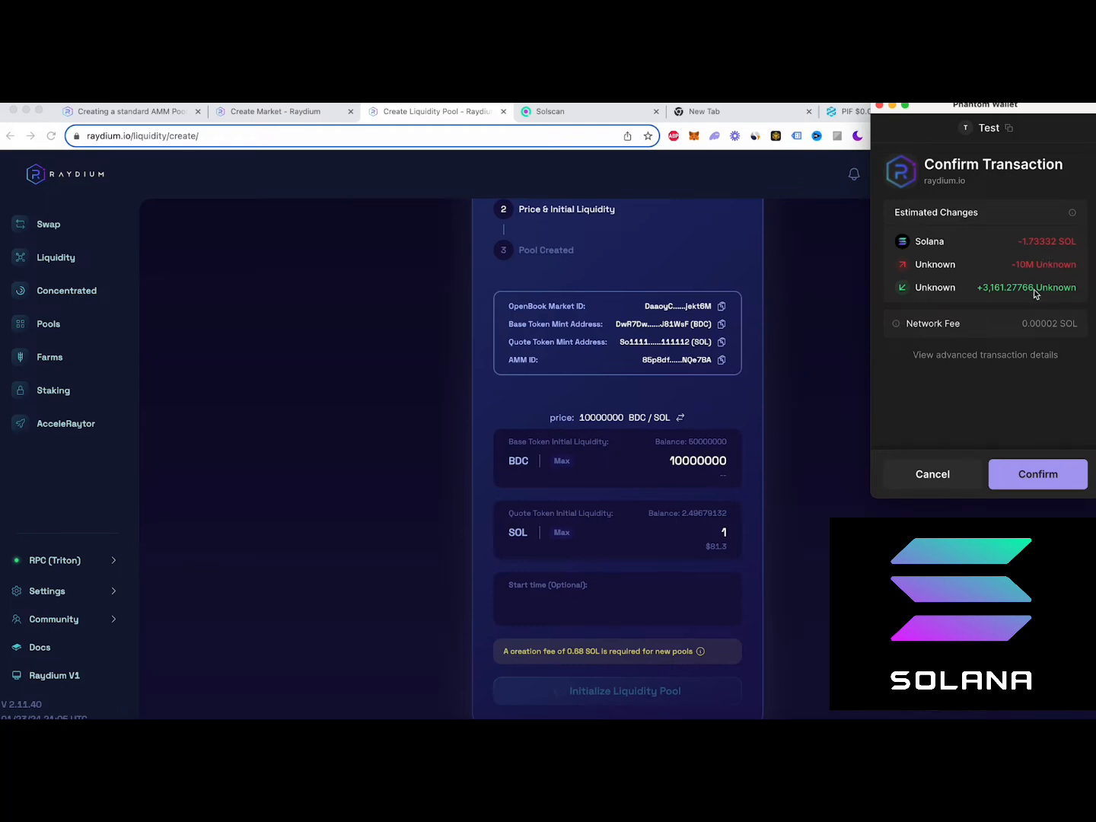
pyautogui.click(1046, 475)
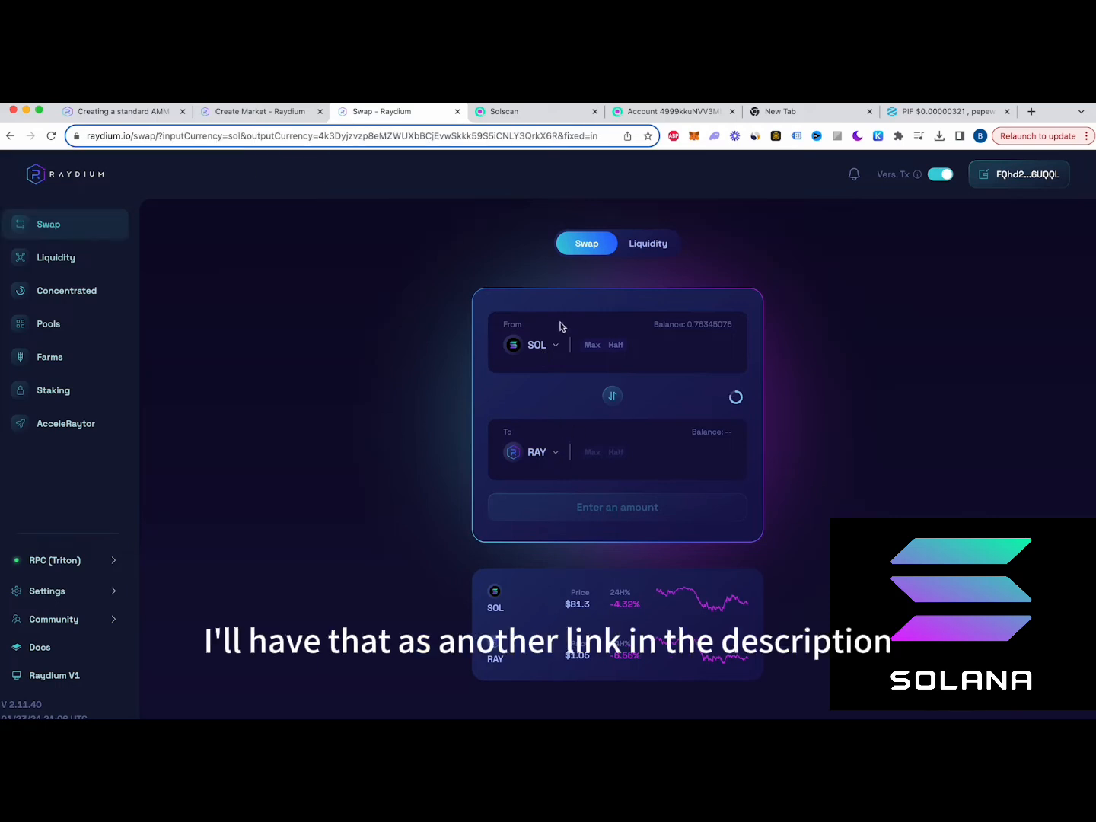
# Look up the swap's output token by its pasted address, and copy BabyDinoCoin's SPL token address from Solscan, opened through the Phantom wallet
pyautogui.click(553, 455)
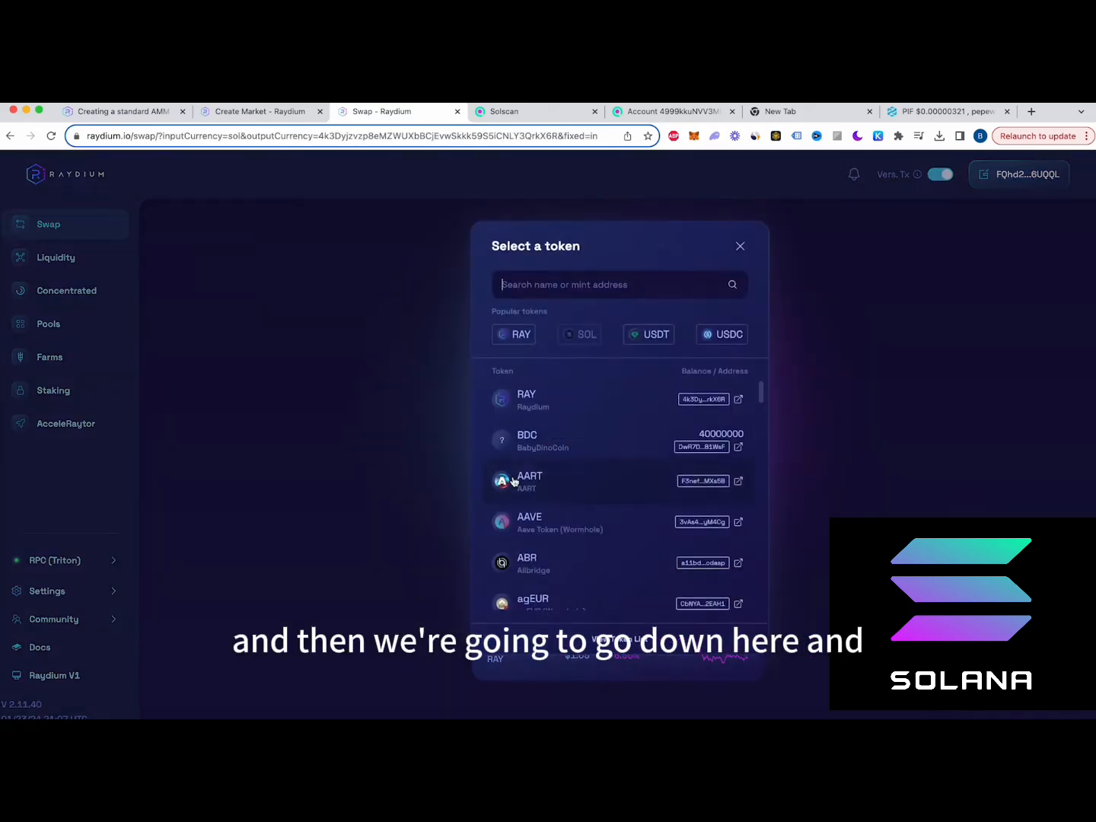
pyautogui.press('super+v')
pyautogui.click(502, 112)
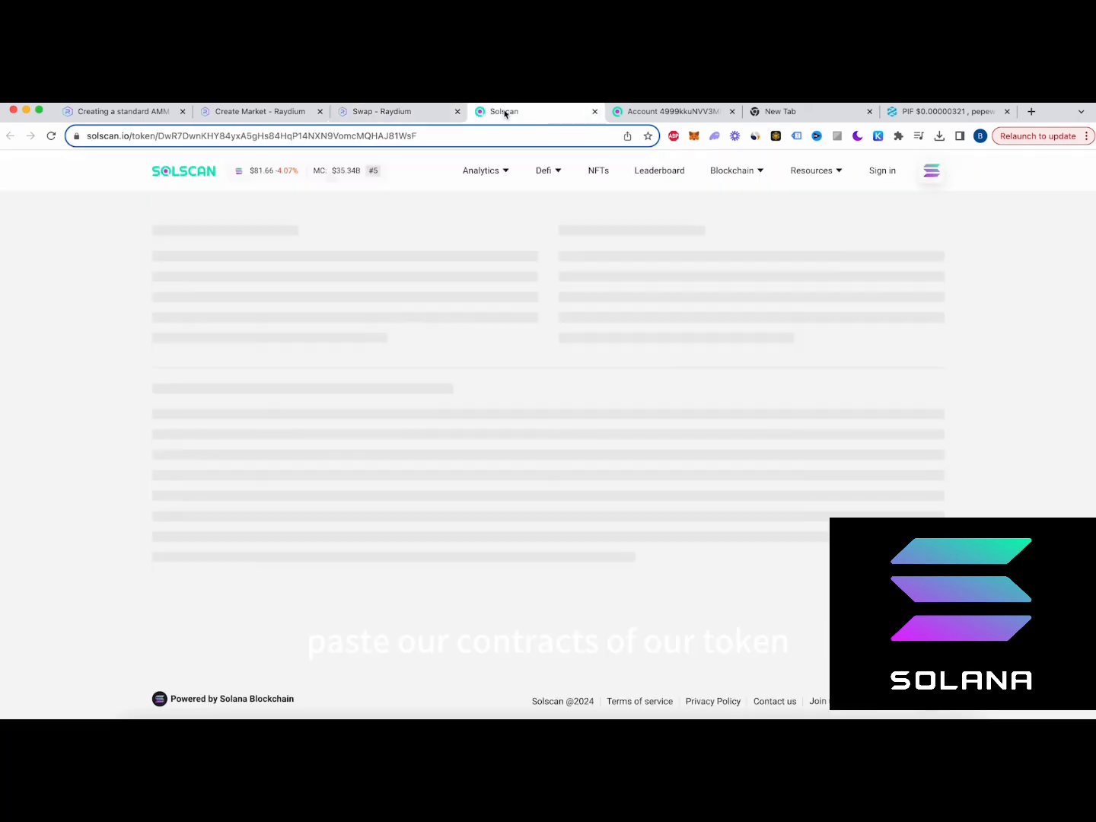
pyautogui.click(624, 112)
pyautogui.click(714, 136)
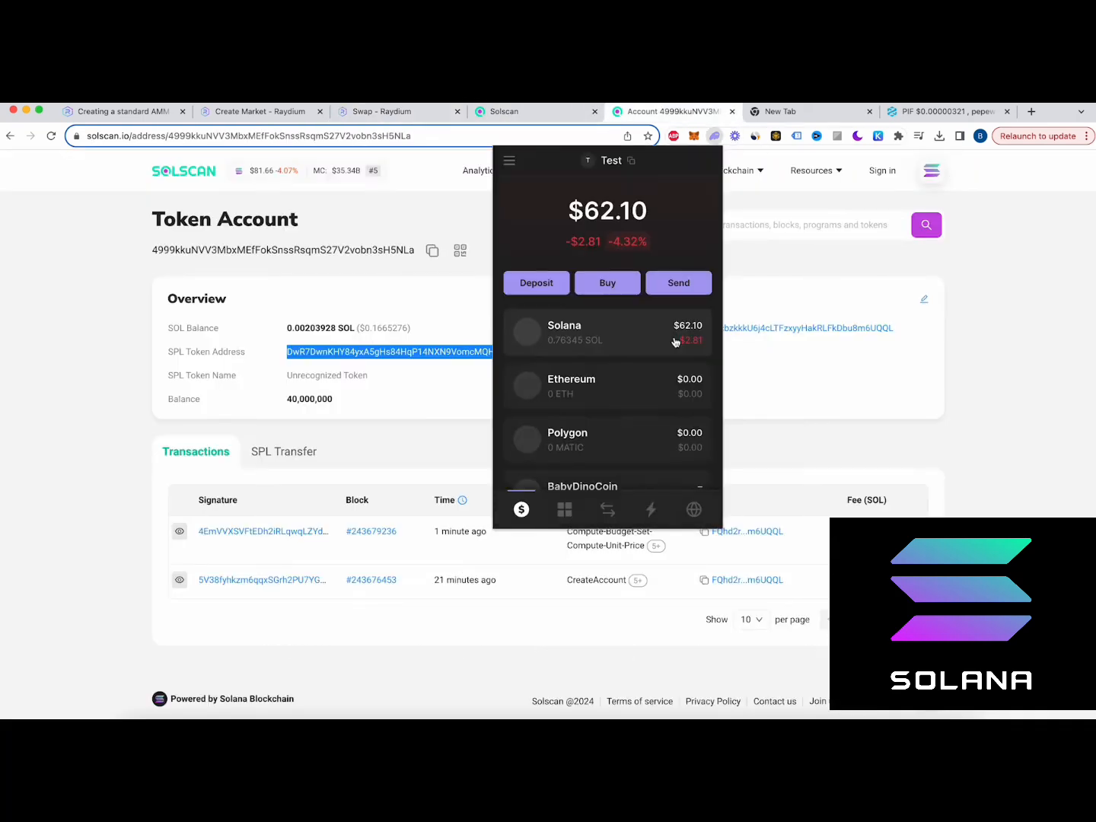
pyautogui.scroll(-3, 673, 373)
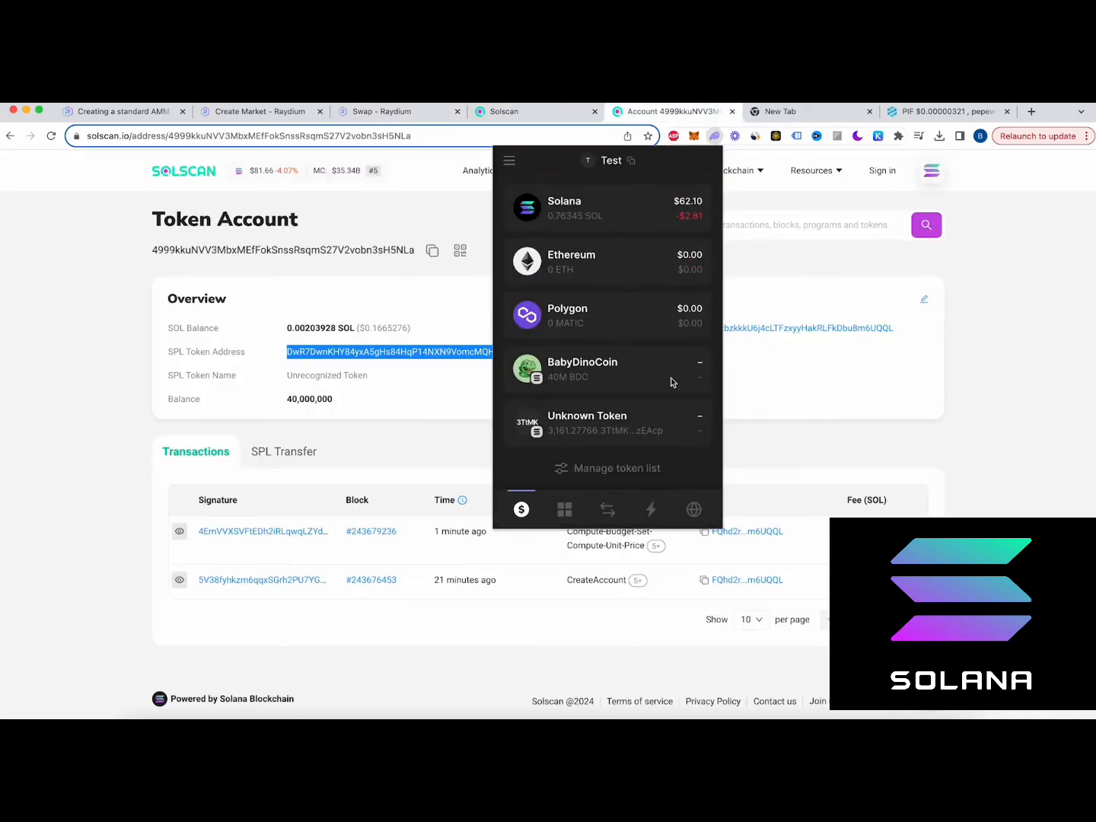
pyautogui.click(597, 385)
pyautogui.click(706, 195)
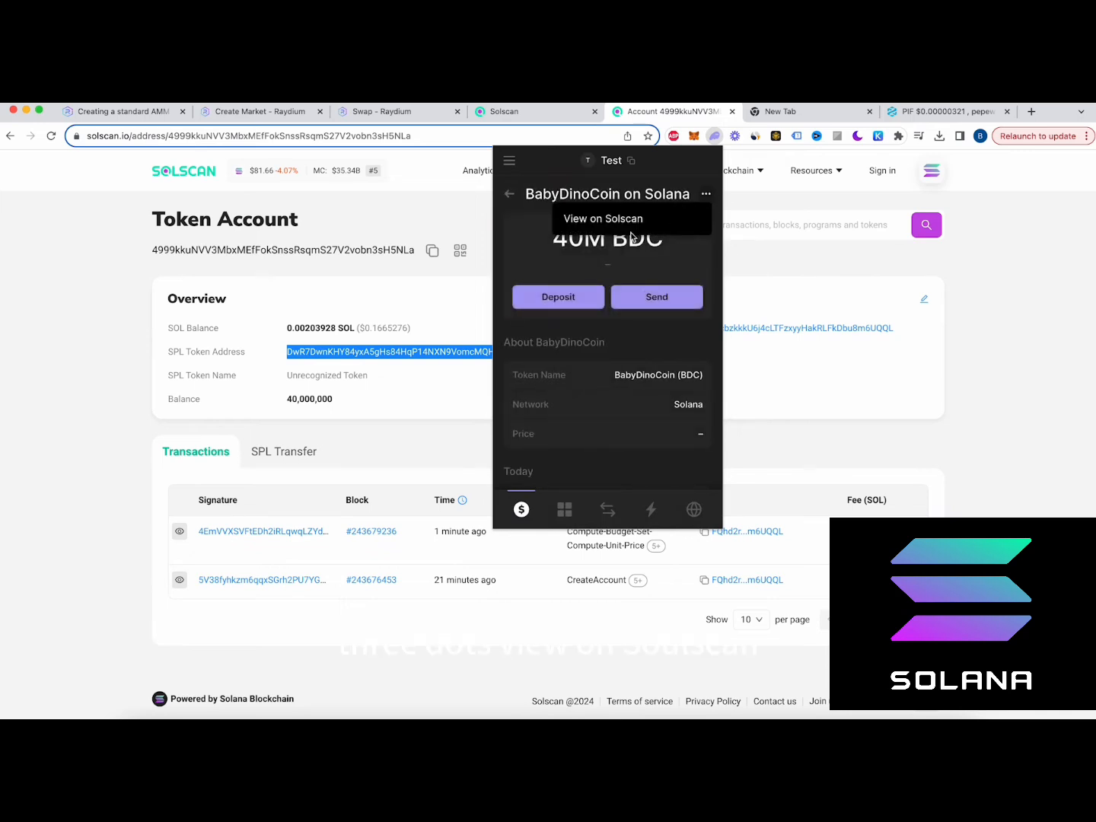
pyautogui.click(609, 223)
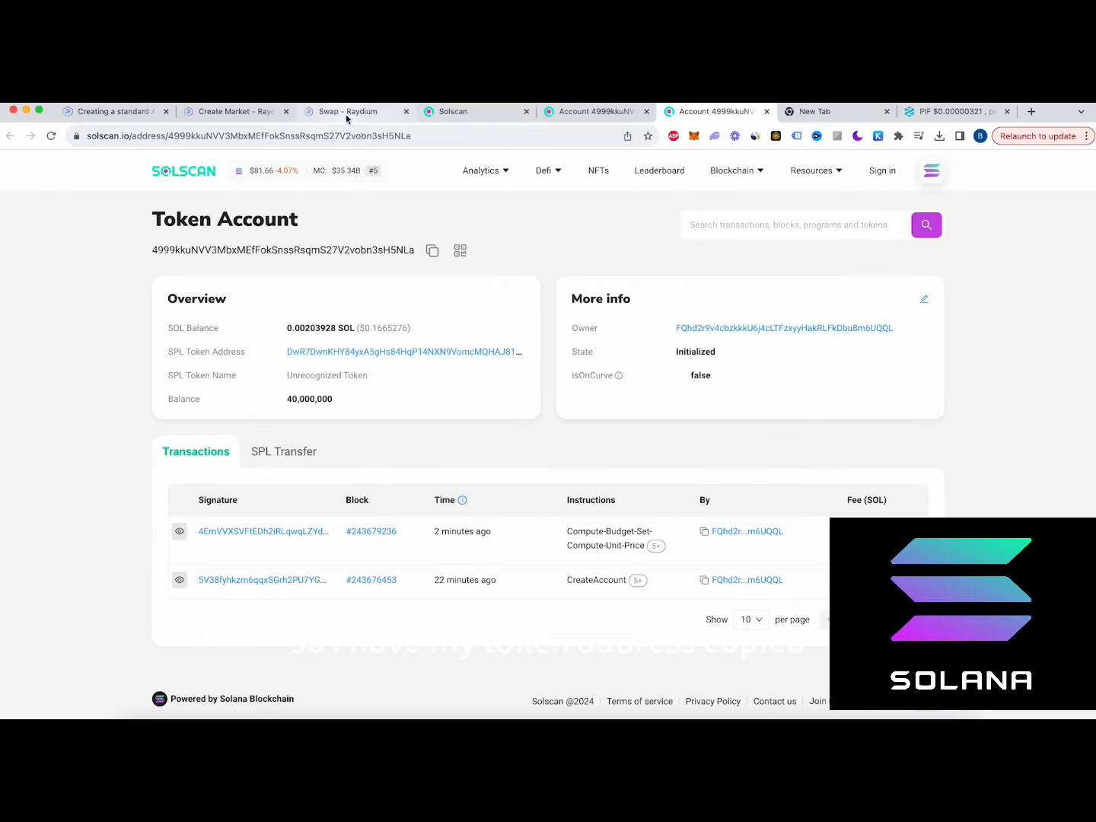
pyautogui.rightClick(473, 353)
pyautogui.click(503, 443)
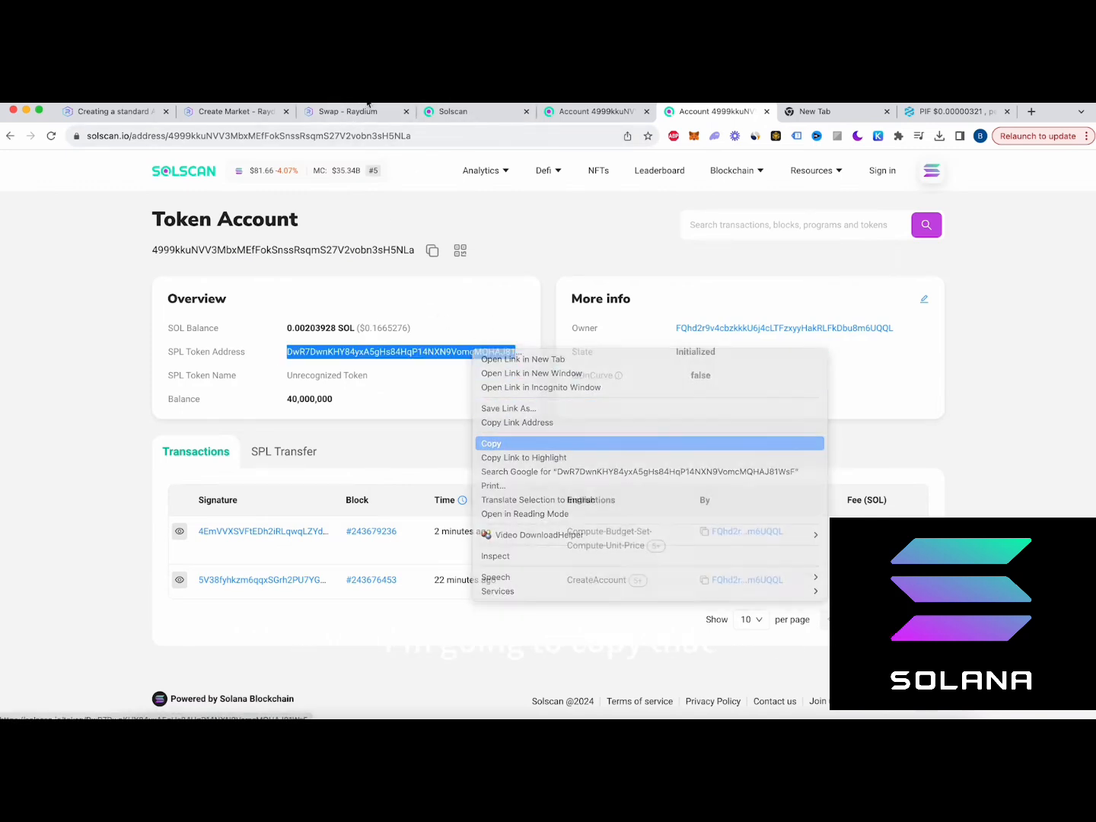
# On the Raydium swap page, choose BDC as the output token using the copied token address and confirm its mint address
pyautogui.click(344, 112)
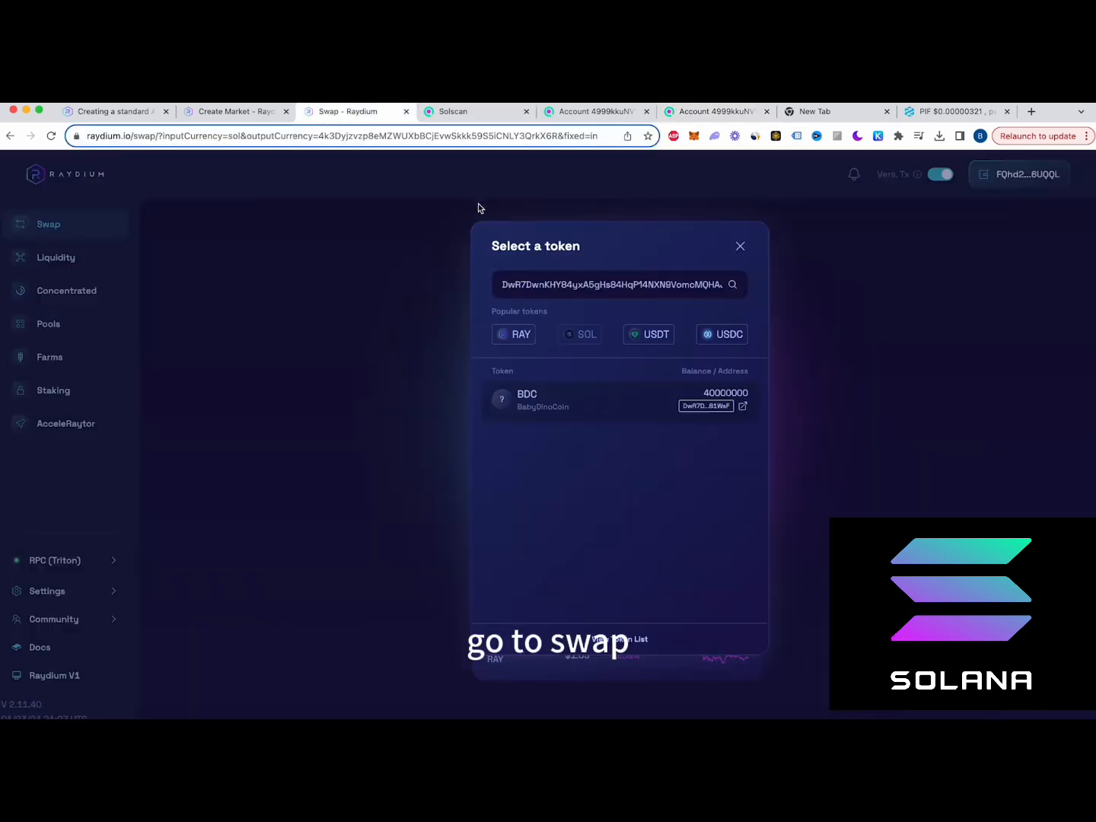
pyautogui.click(740, 246)
pyautogui.click(545, 457)
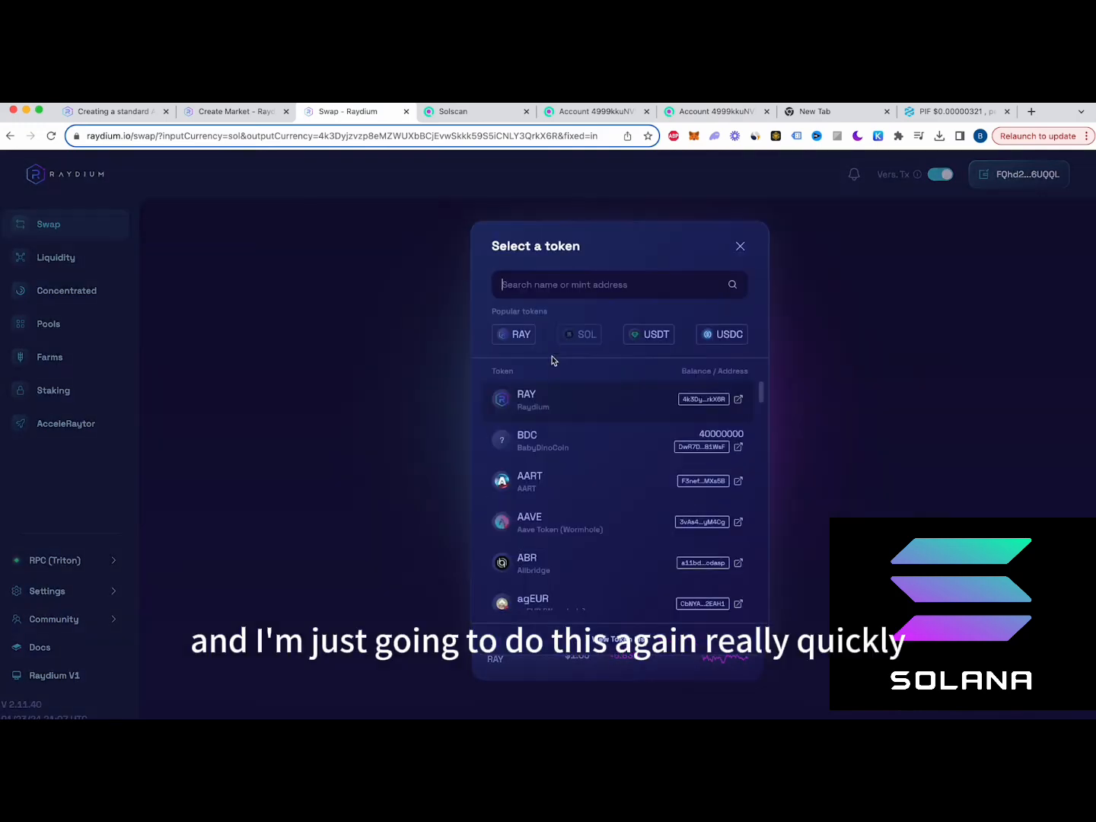
pyautogui.click(565, 291)
pyautogui.press('super+v')
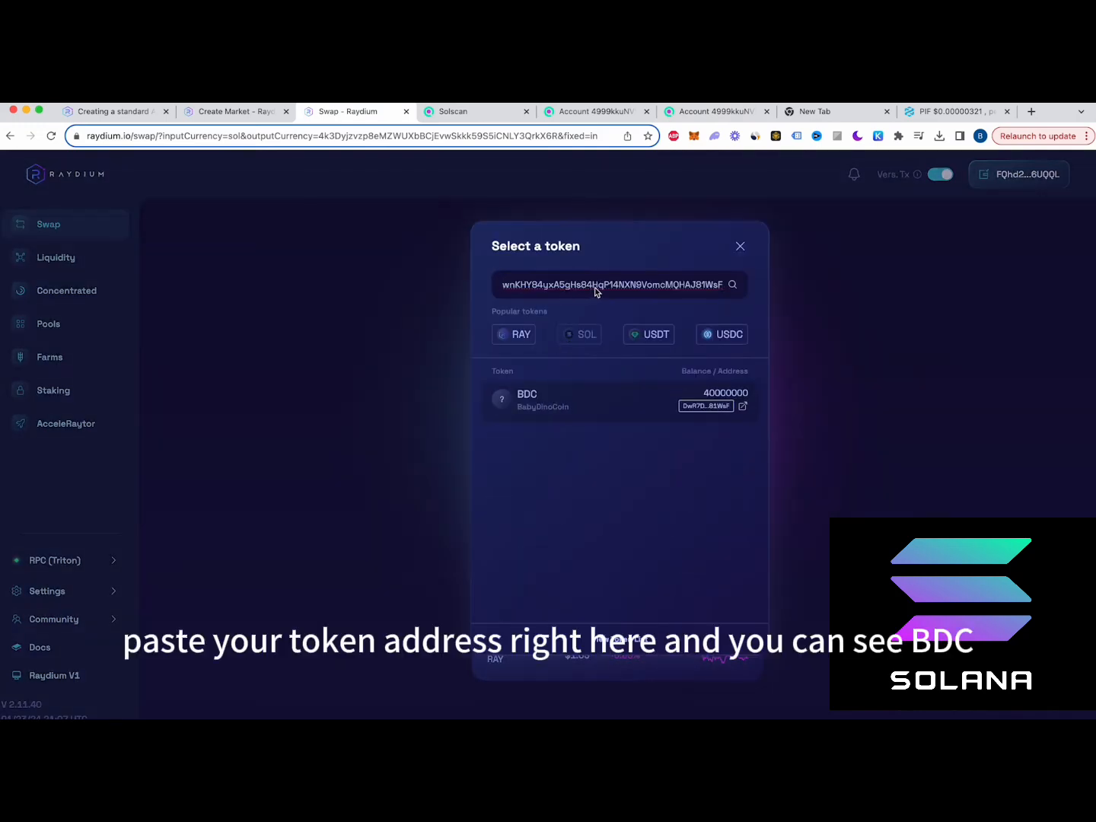
pyautogui.moveTo(571, 411)
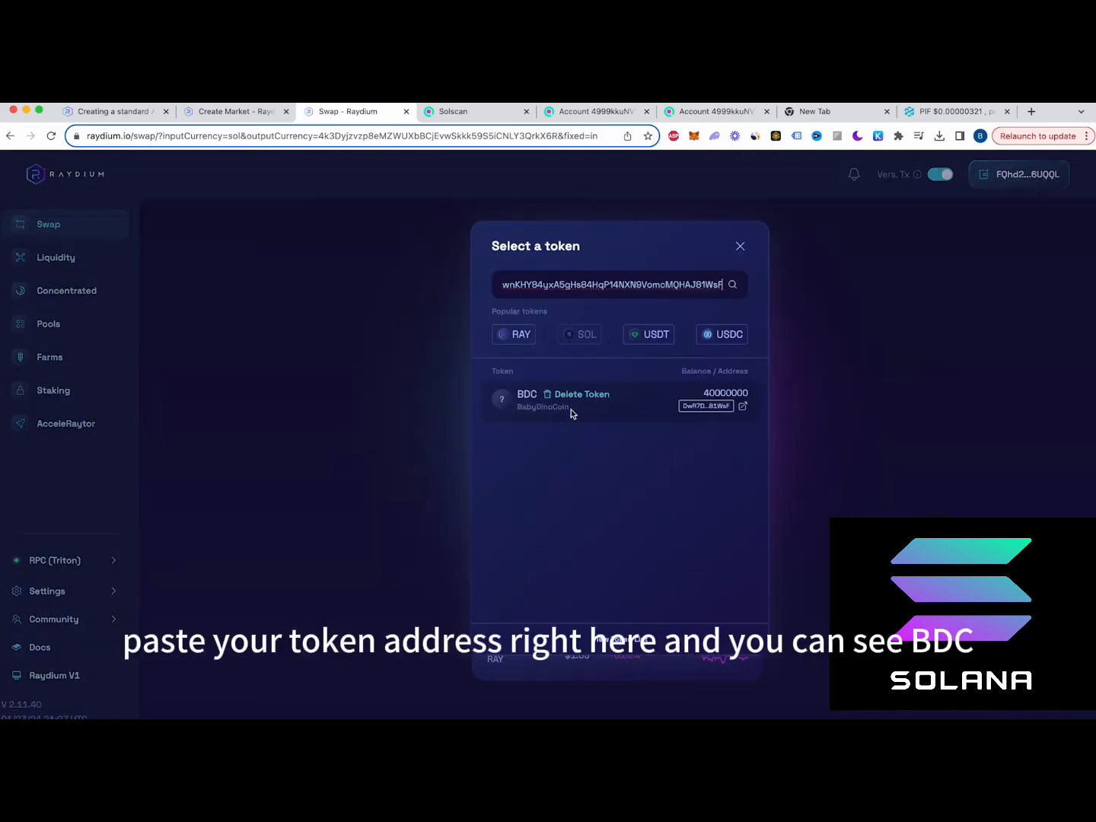
pyautogui.click(615, 416)
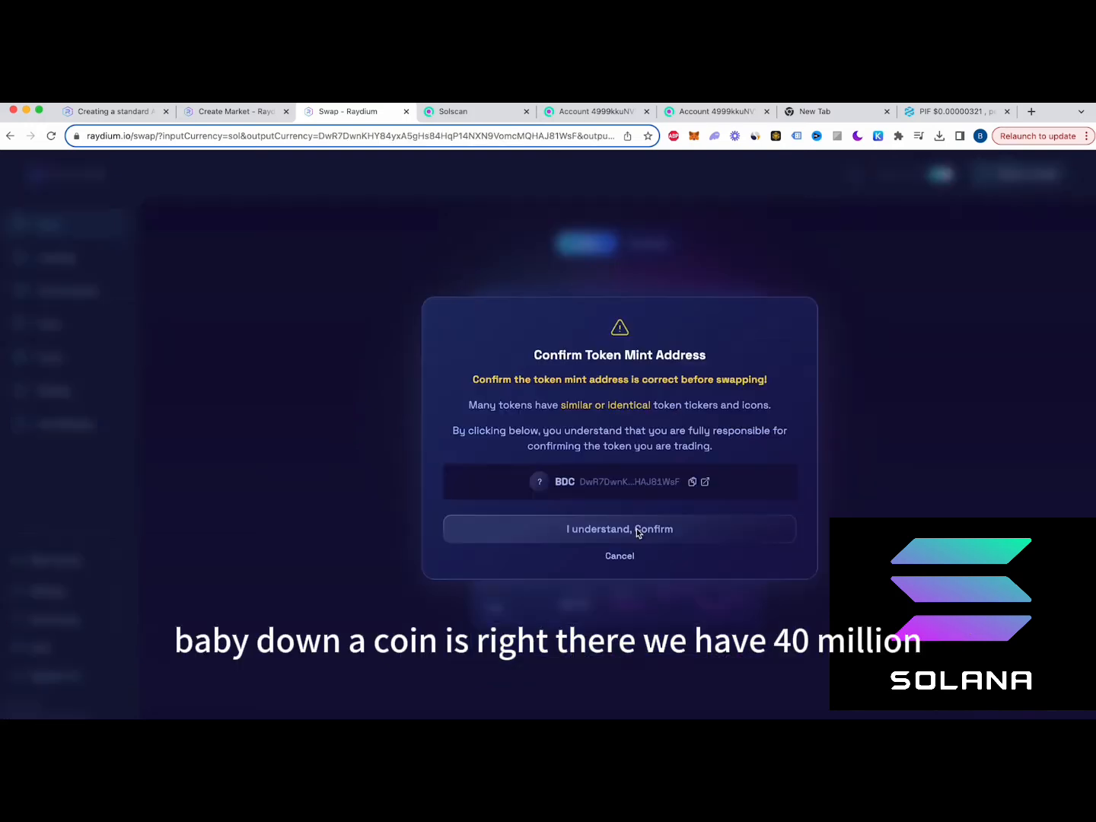
pyautogui.click(605, 536)
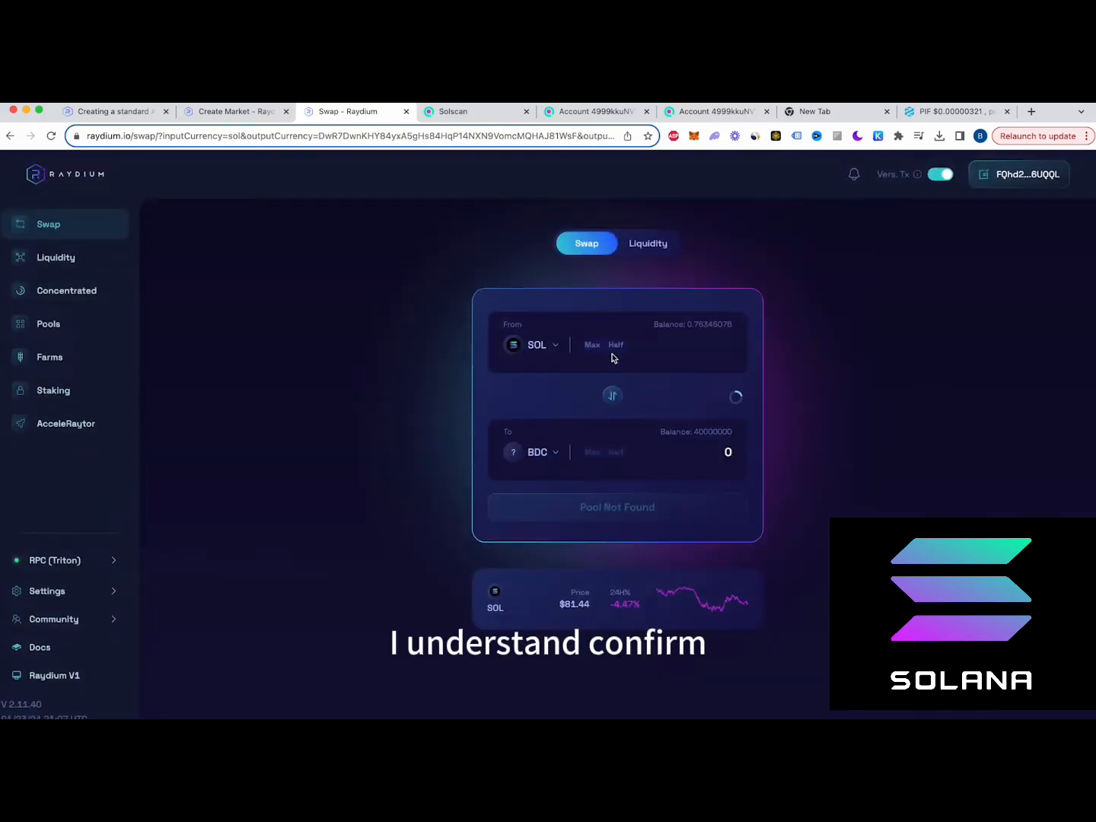
# Swap 0.1 SOL for BDC, accepting the price impact, and approve the transaction in the Phantom wallet
pyautogui.click(687, 345)
pyautogui.write('1')
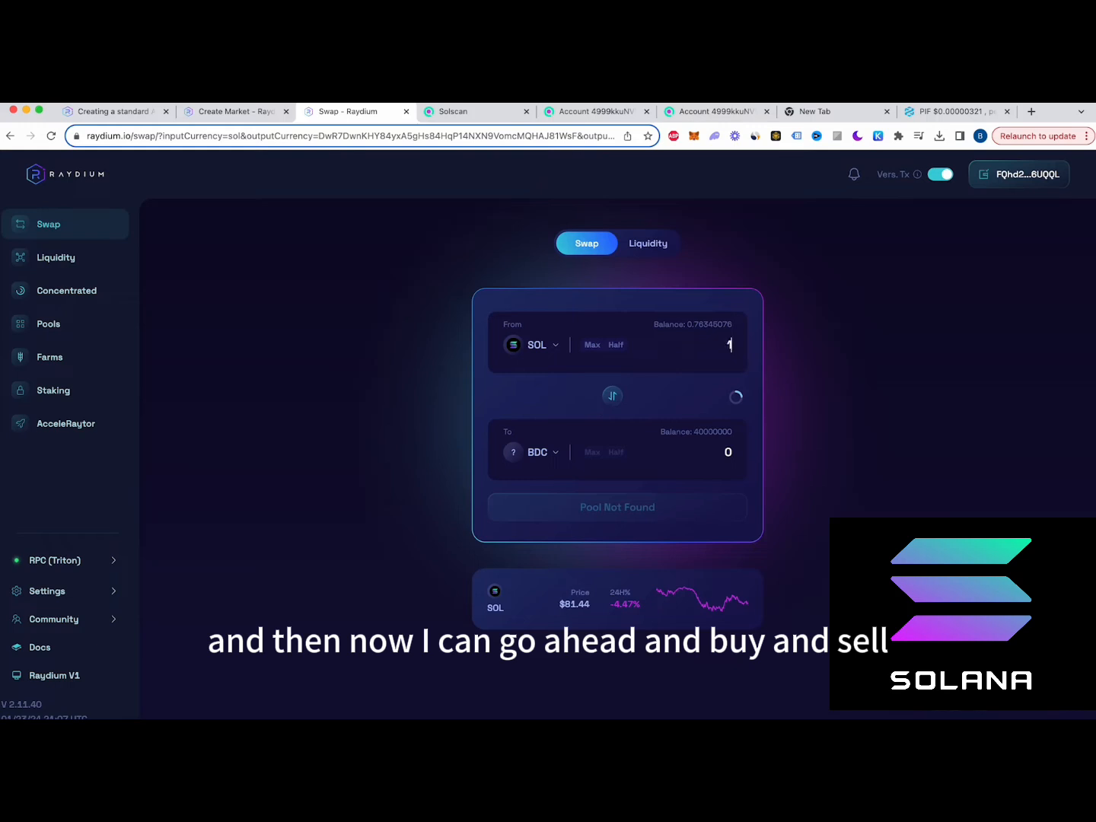
pyautogui.press('BackSpace')
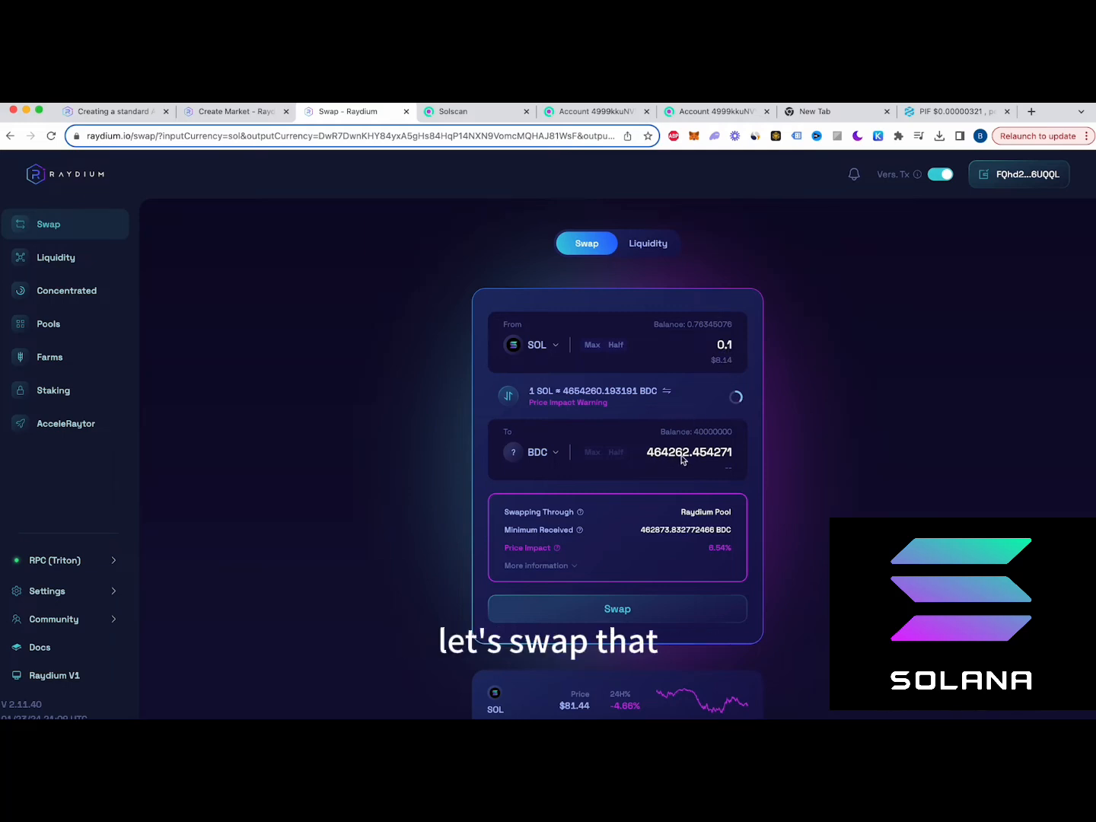
pyautogui.click(628, 613)
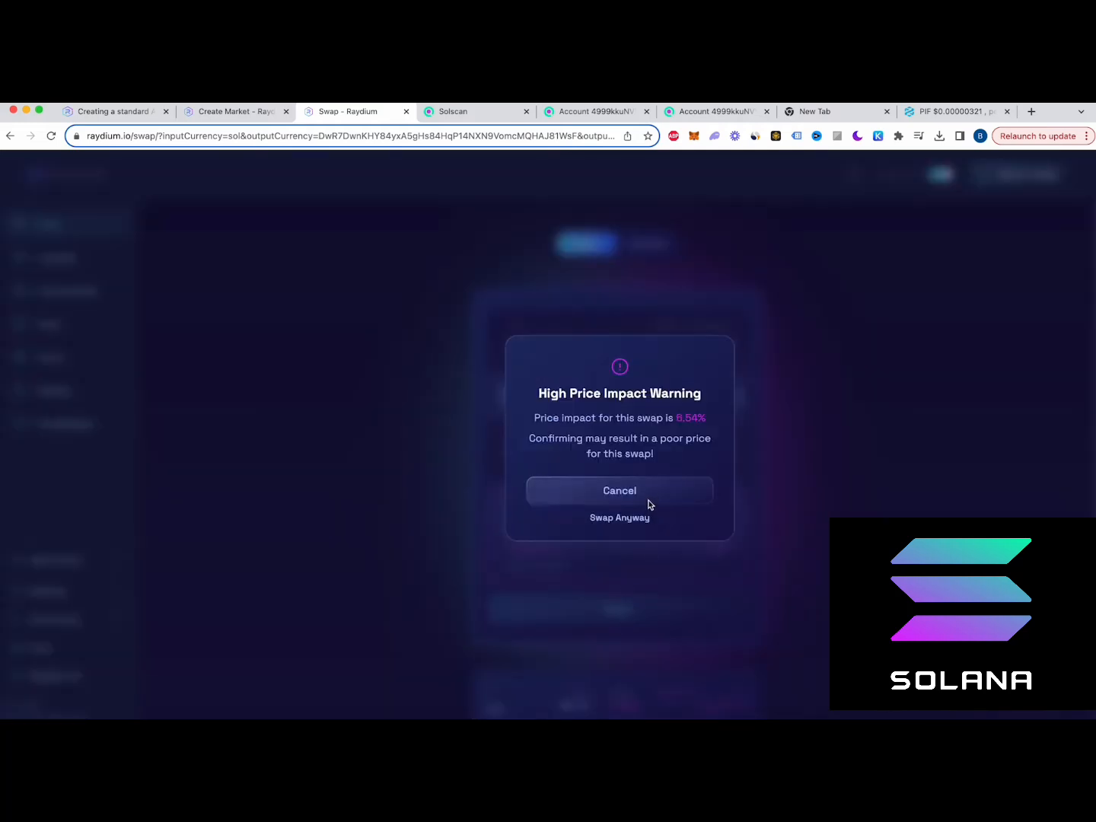
pyautogui.click(626, 520)
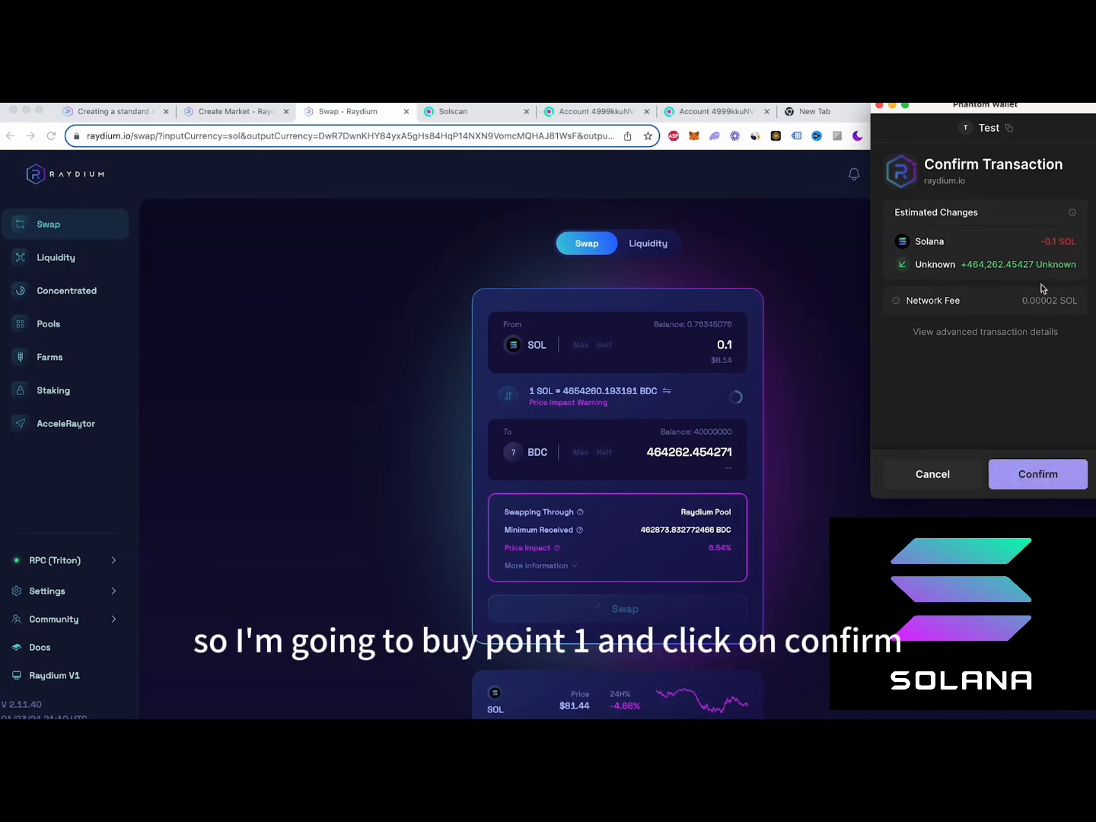
pyautogui.click(1027, 474)
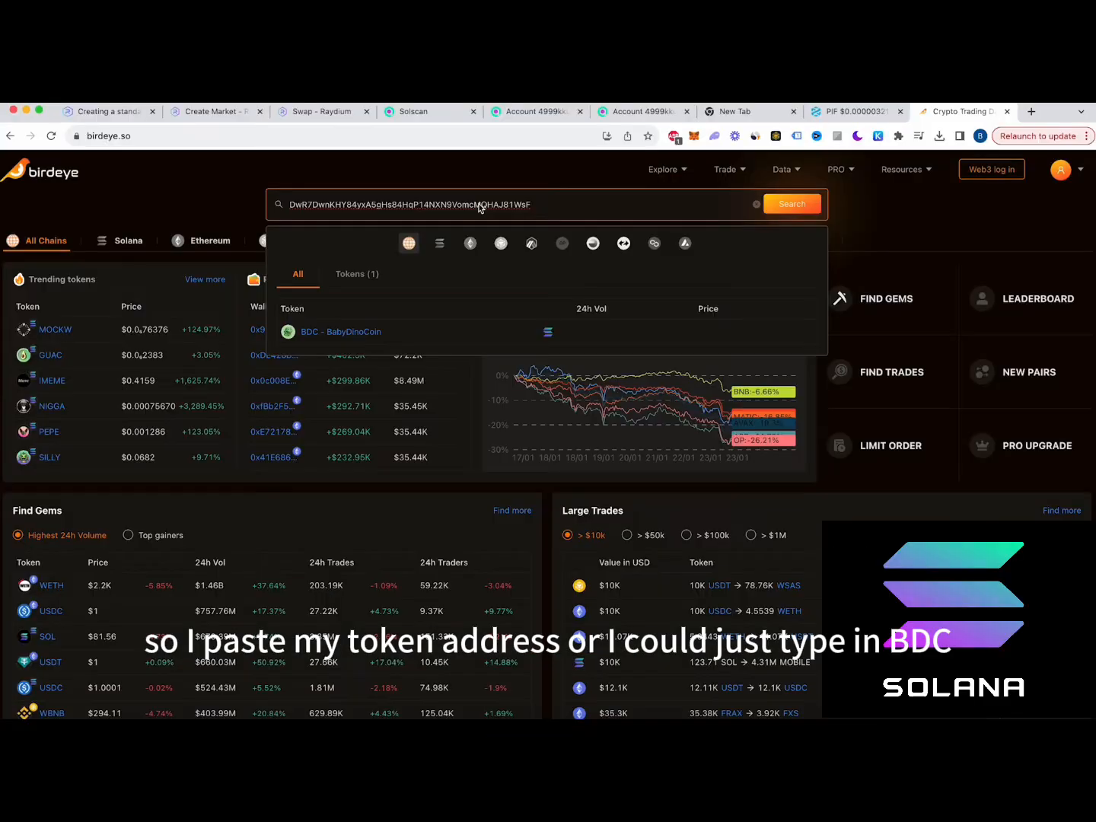
# Search Birdeye for BDC in place of the token address
pyautogui.doubleClick(479, 206)
pyautogui.write('BDC')
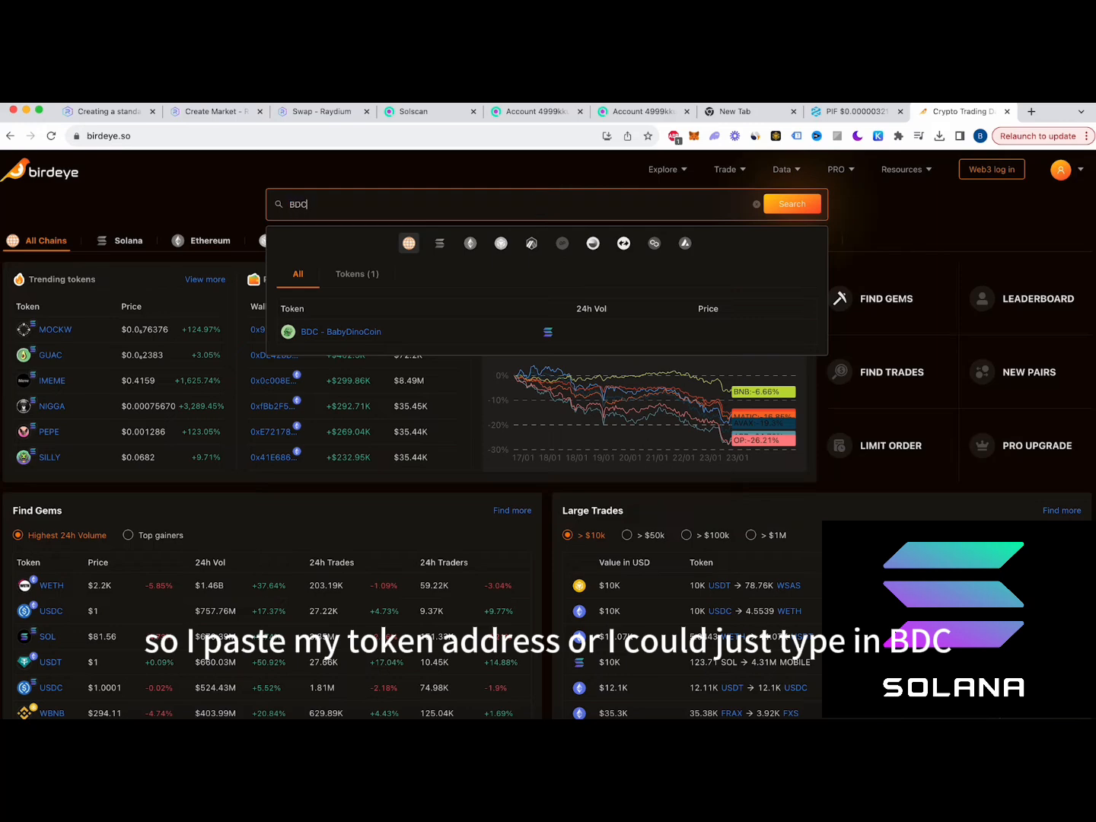